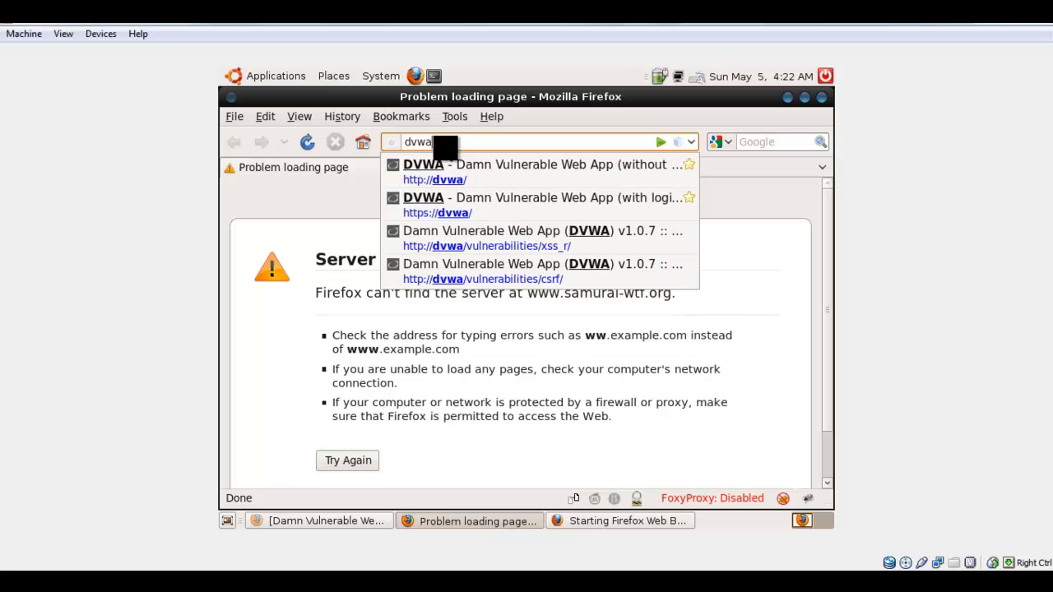
pyautogui.press('Down')
pyautogui.press('Return')
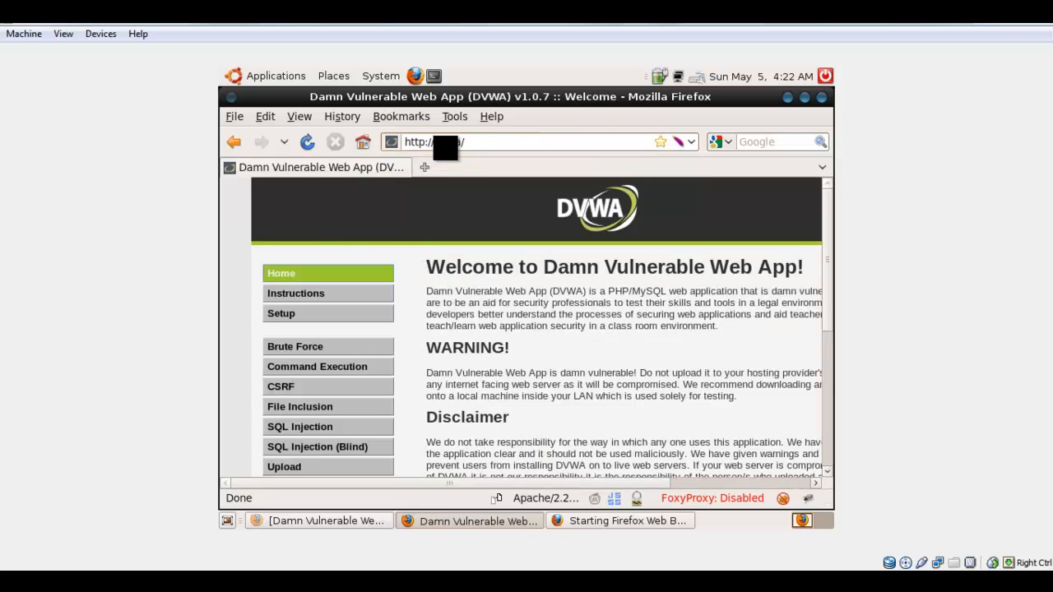
pyautogui.moveTo(826, 197); pyautogui.dragTo(825, 232)
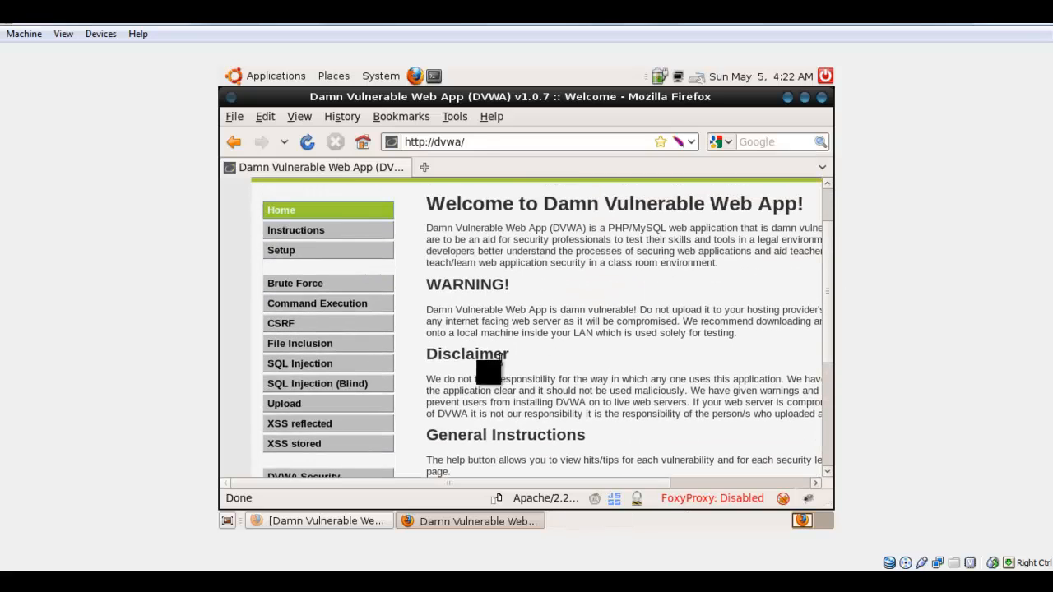
pyautogui.click(344, 519)
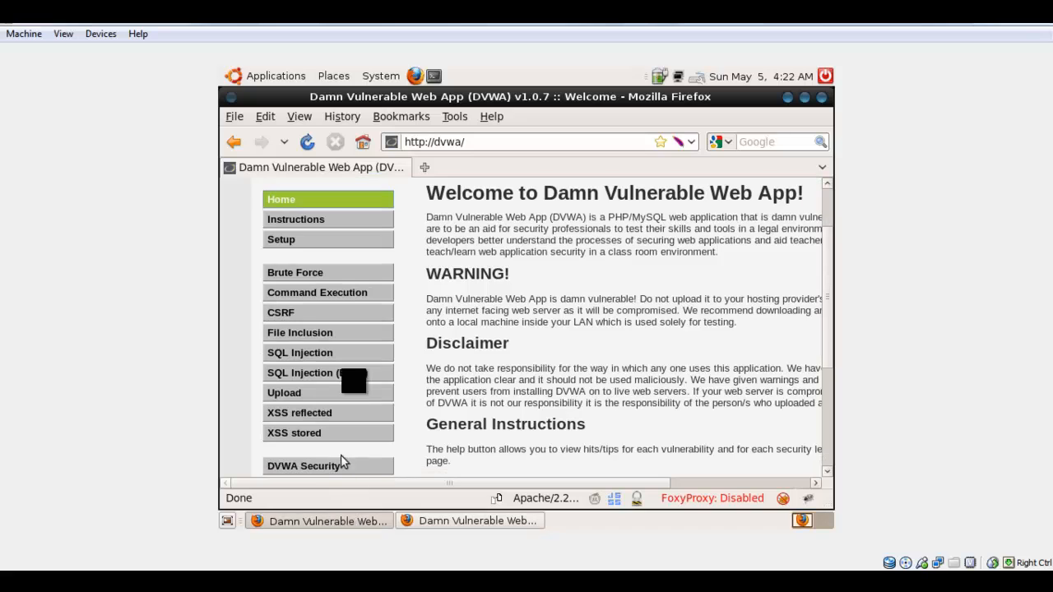
pyautogui.click(819, 98)
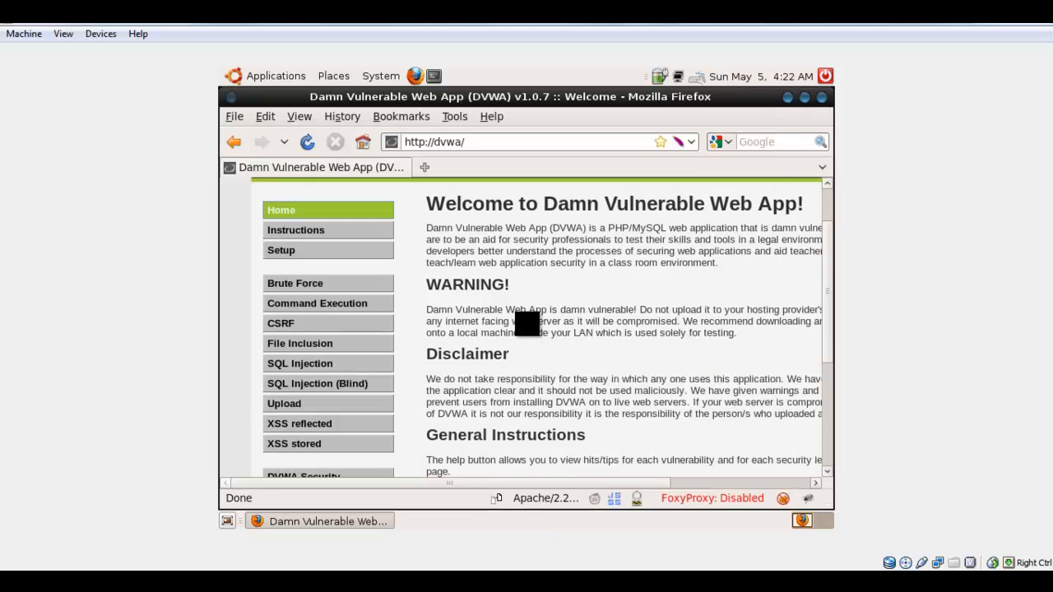
# Set FoxyProxy Standard to use the "Burp Local" proxy for all URLs.
pyautogui.click(455, 133)
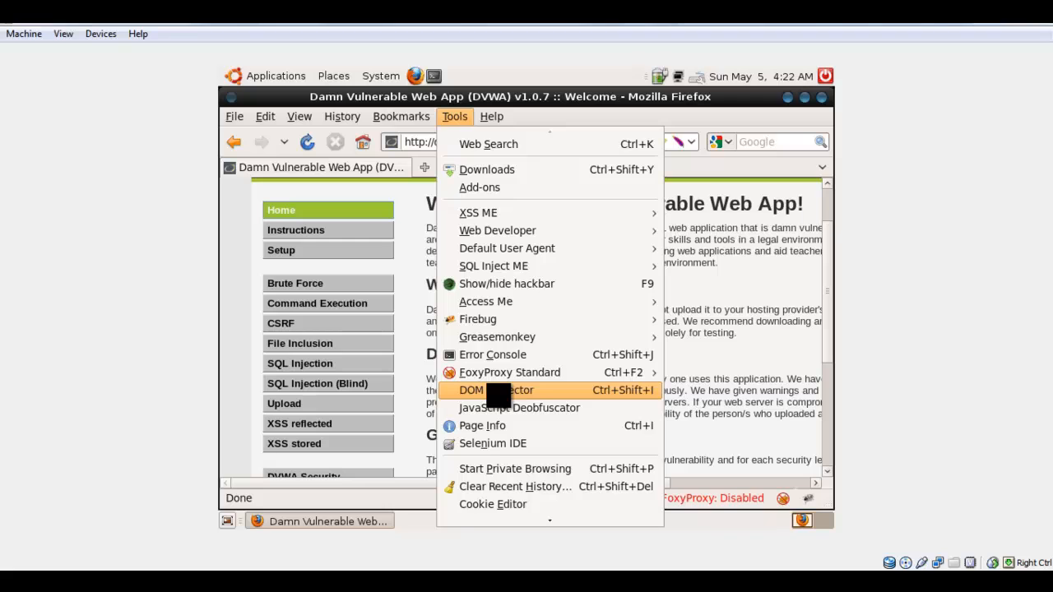
pyautogui.moveTo(499, 379)
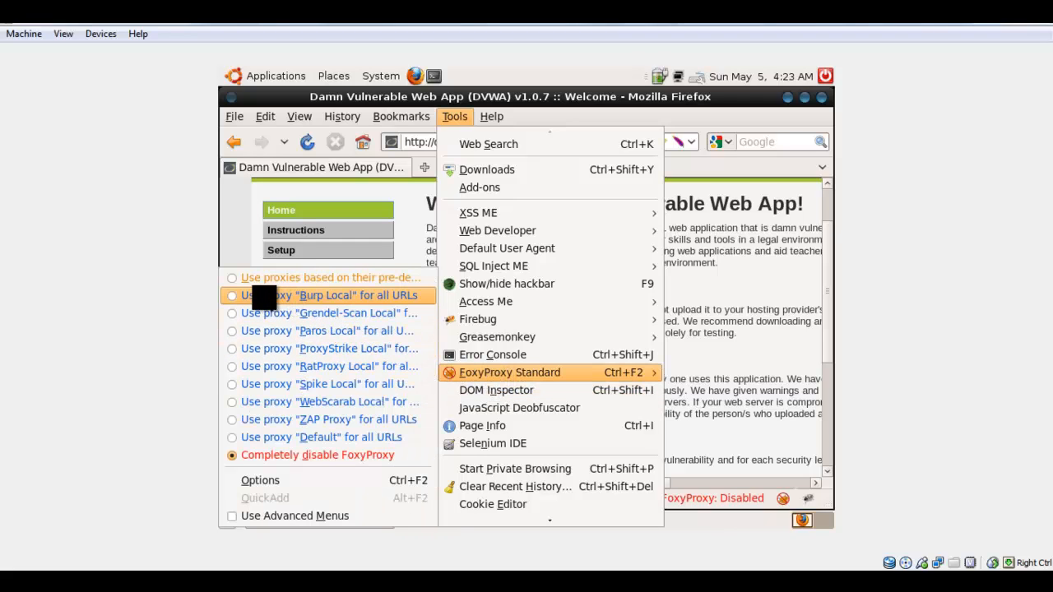
pyautogui.click(237, 295)
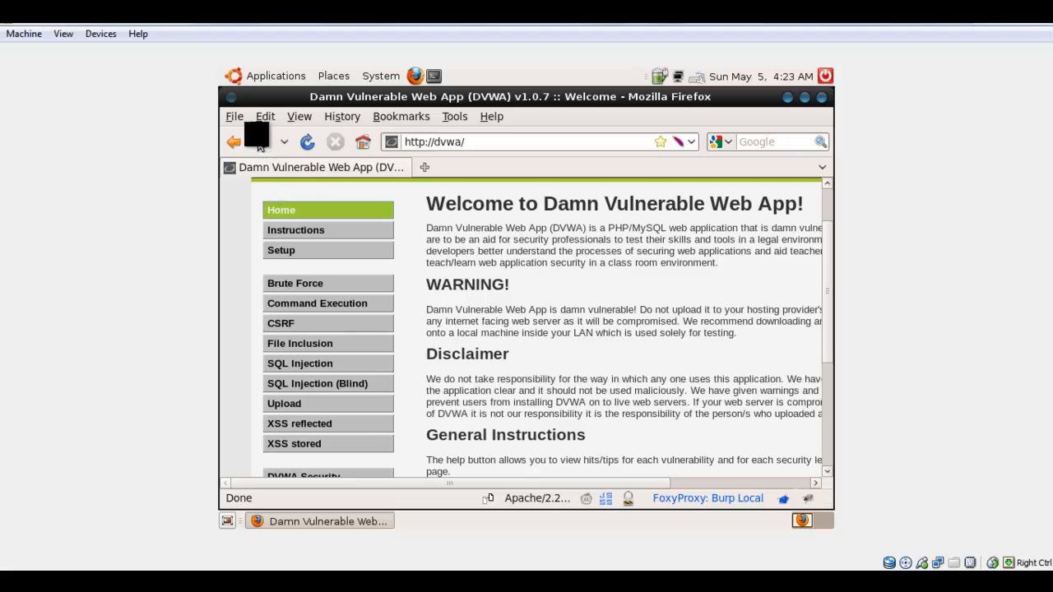
# Launch BurpSuite from the Samurai Recon & Mapping tools and accept its licence agreement.
pyautogui.click(278, 81)
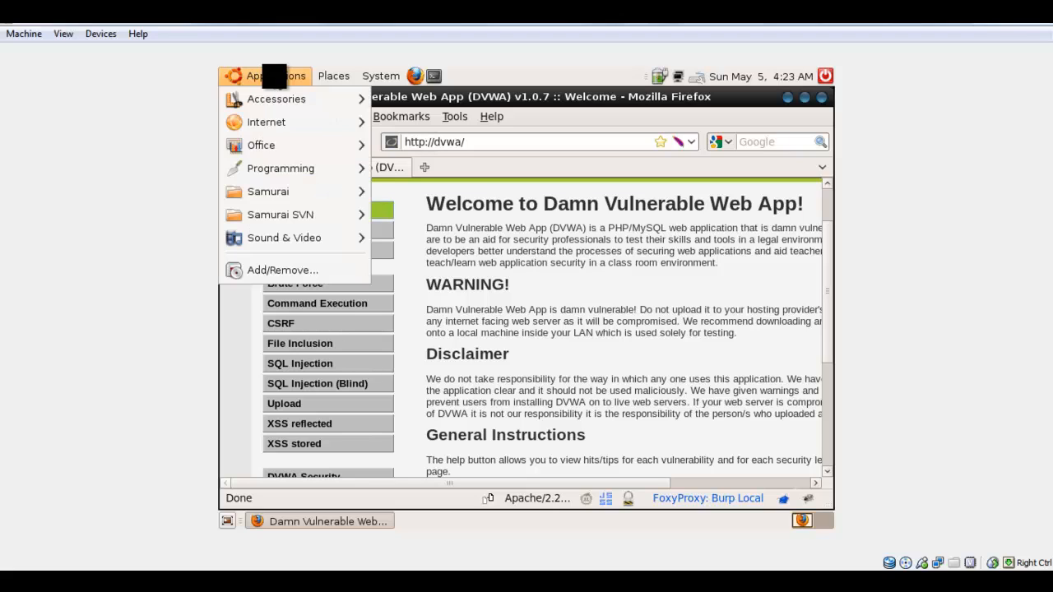
pyautogui.moveTo(298, 188)
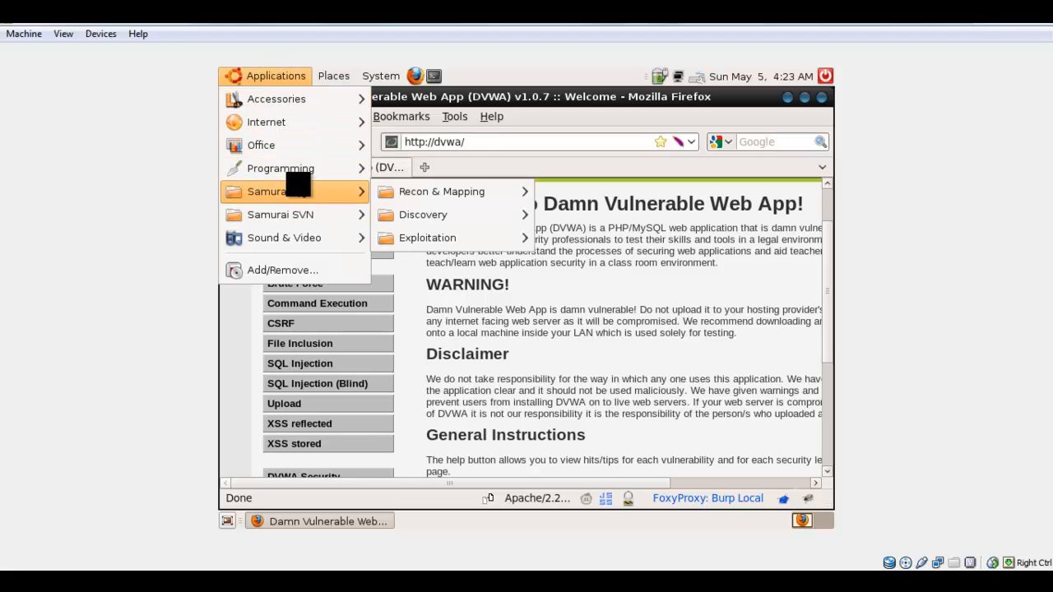
pyautogui.moveTo(450, 198)
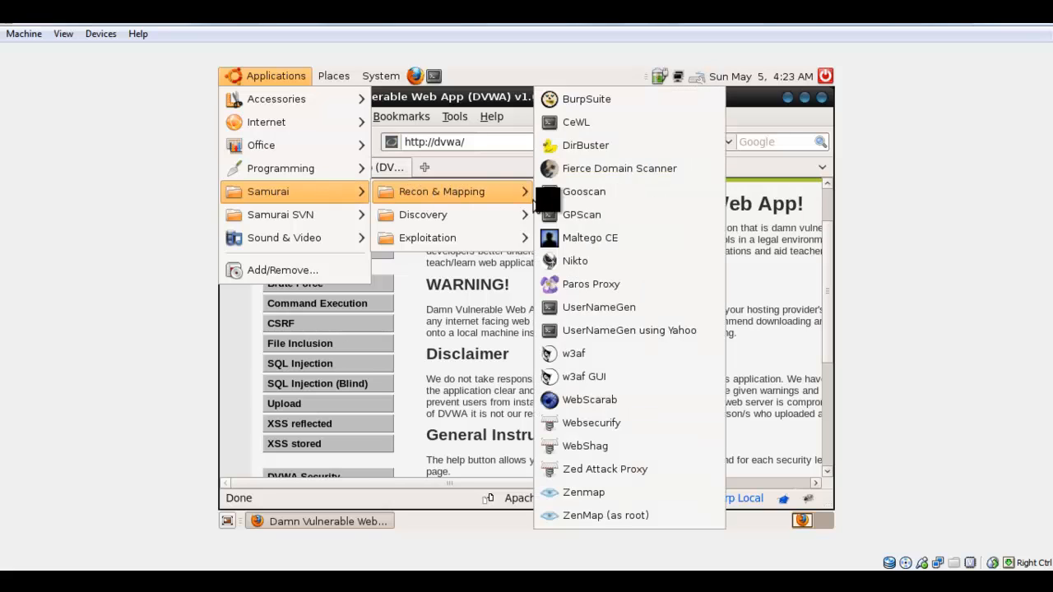
pyautogui.click(563, 100)
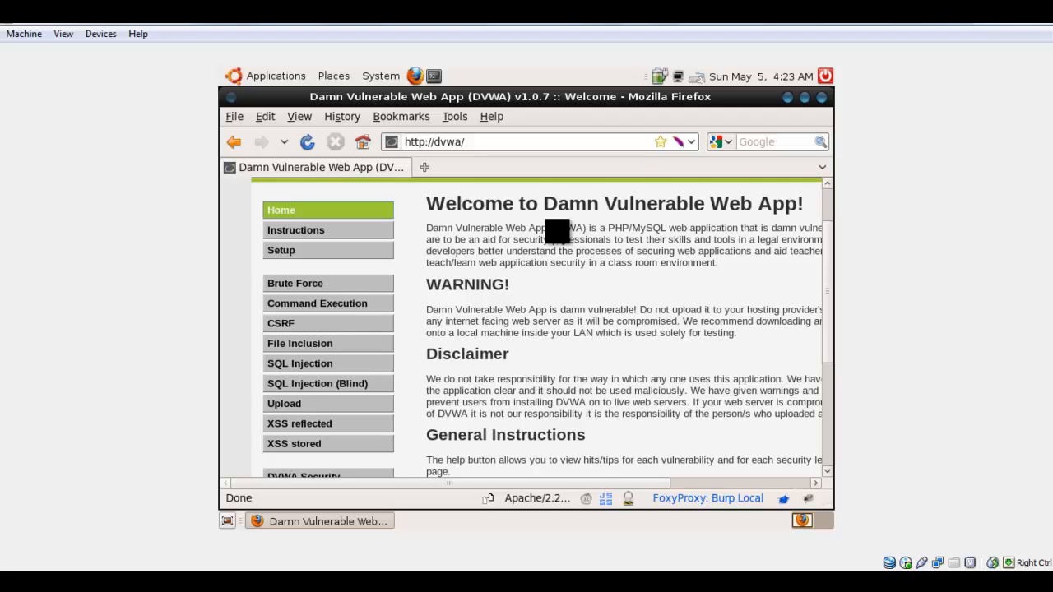
pyautogui.moveTo(823, 280); pyautogui.dragTo(823, 324)
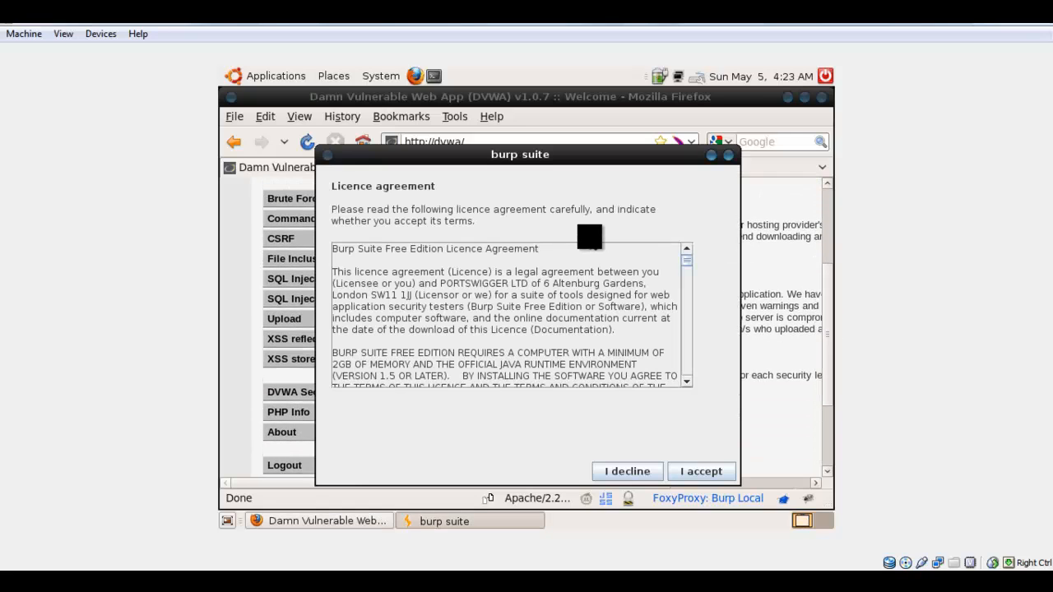
pyautogui.click(699, 472)
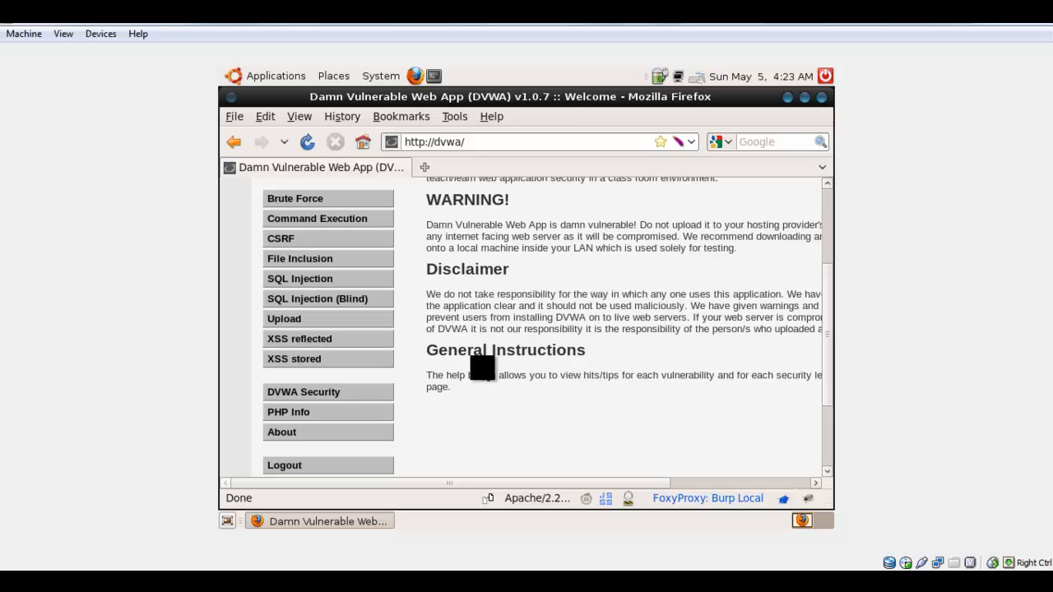
pyautogui.moveTo(826, 324)
pyautogui.mouseDown()
pyautogui.moveTo(826, 221)
pyautogui.moveTo(831, 313)
pyautogui.mouseUp()
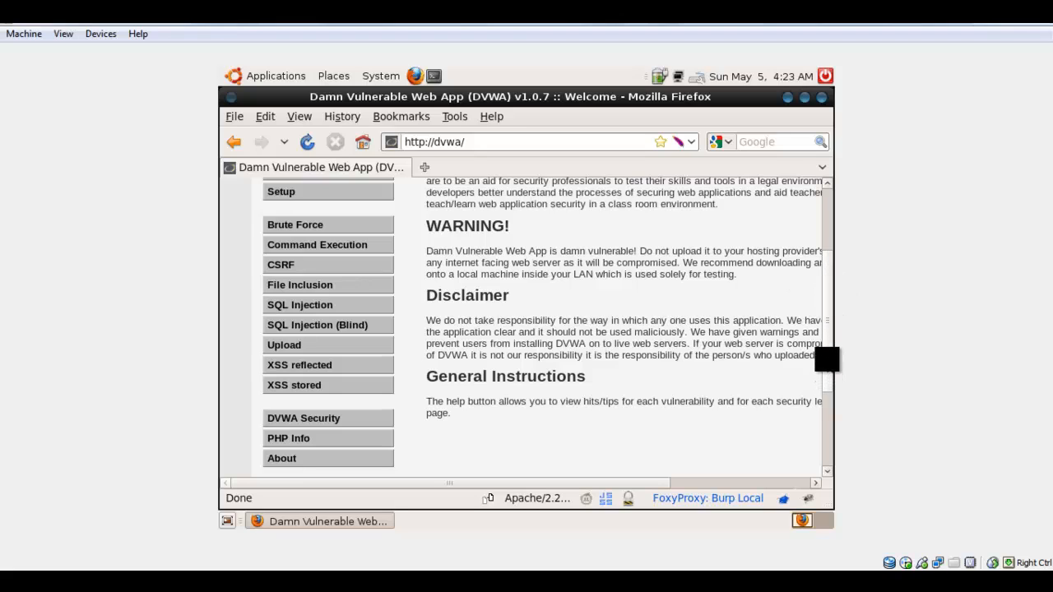
pyautogui.moveTo(827, 360); pyautogui.dragTo(822, 242)
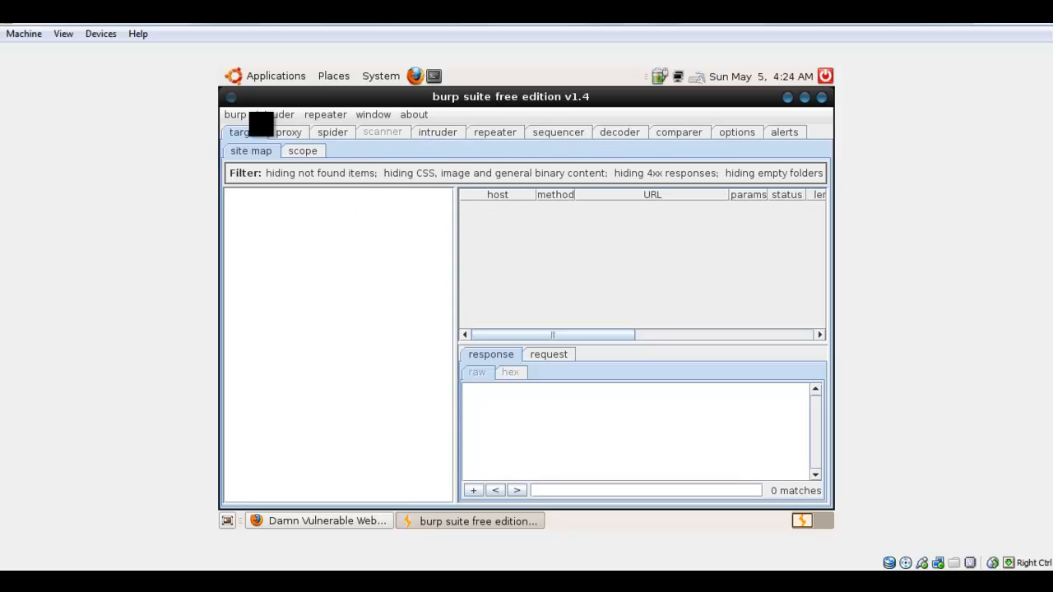
# Check Burp Suite's alerts and the proxy listener's port and loopback settings.
pyautogui.click(789, 134)
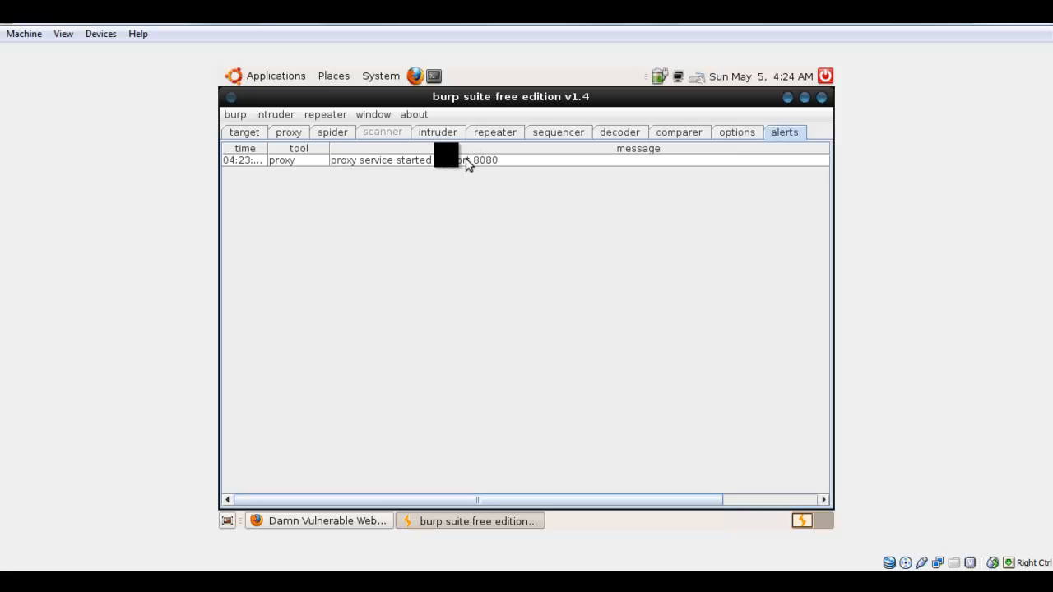
pyautogui.click(289, 132)
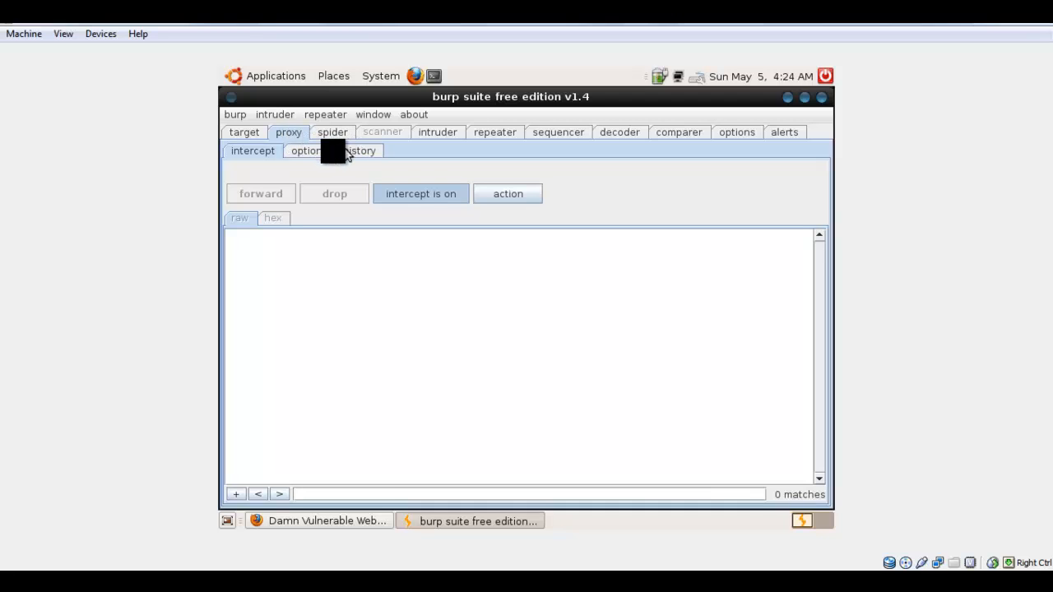
pyautogui.click(314, 152)
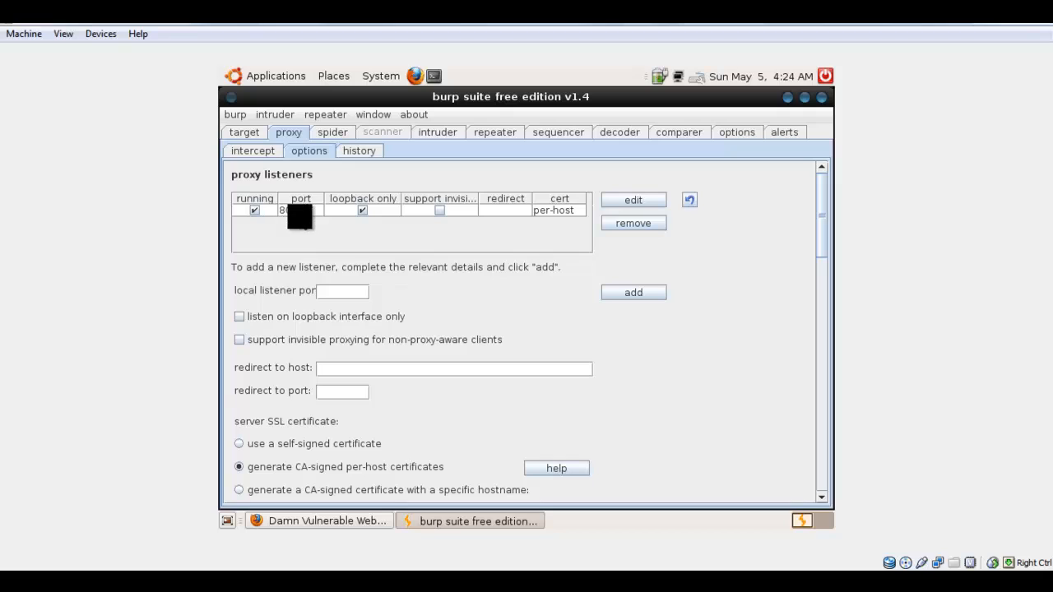
pyautogui.click(362, 210)
# Switch to Firefox and verify that FoxyProxy uses the "Burp Local" proxy for all URLs.
pyautogui.click(349, 516)
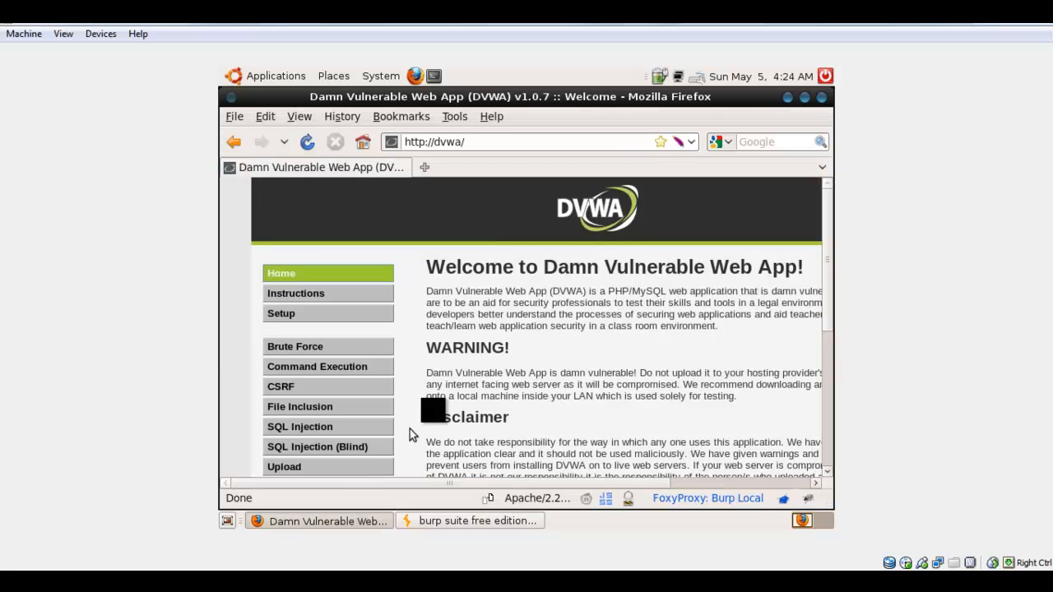
pyautogui.click(458, 117)
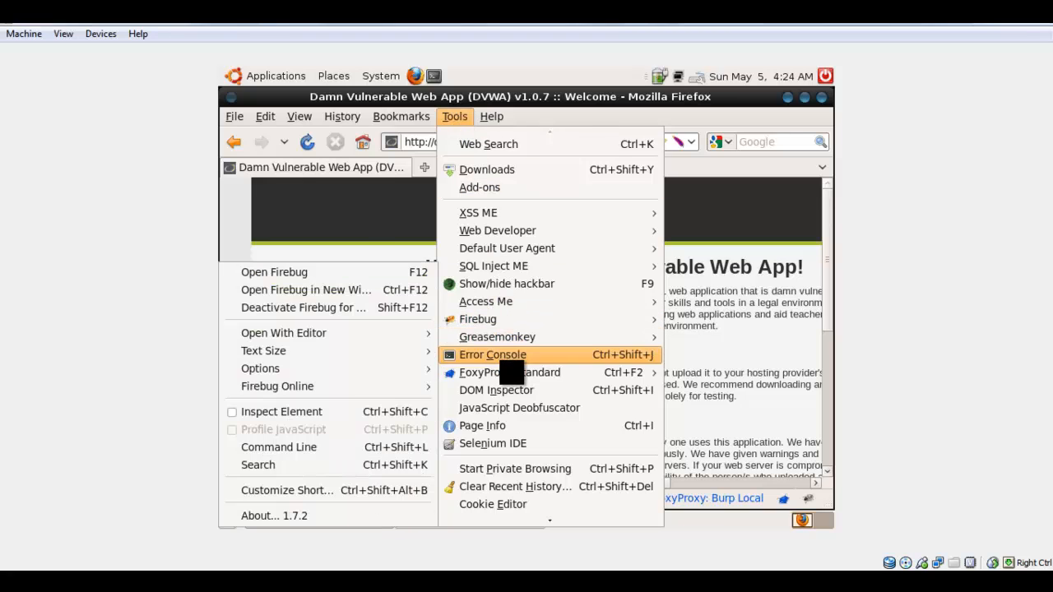
pyautogui.moveTo(510, 372)
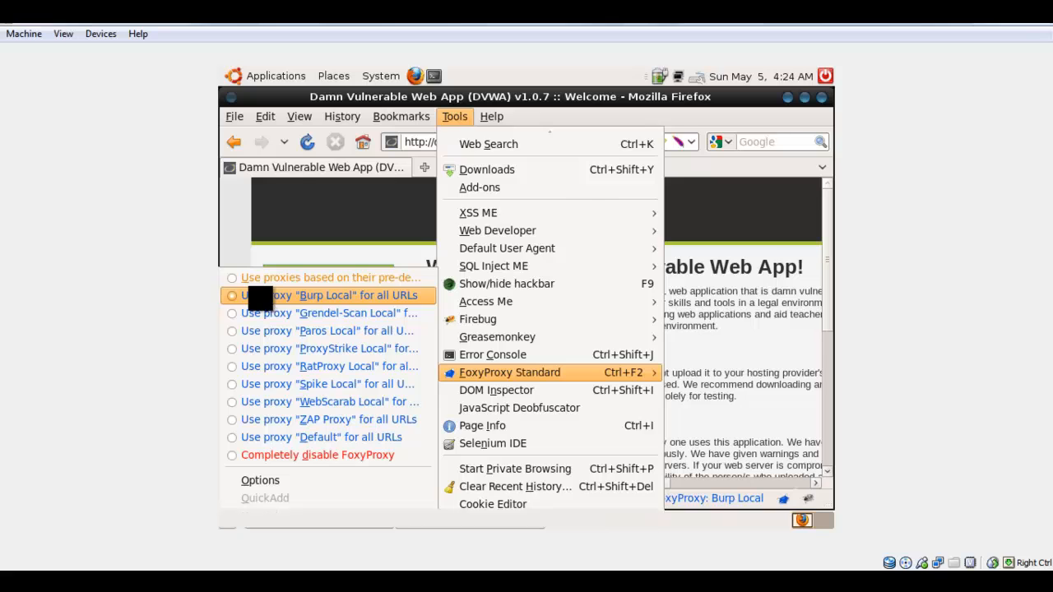
pyautogui.click(274, 302)
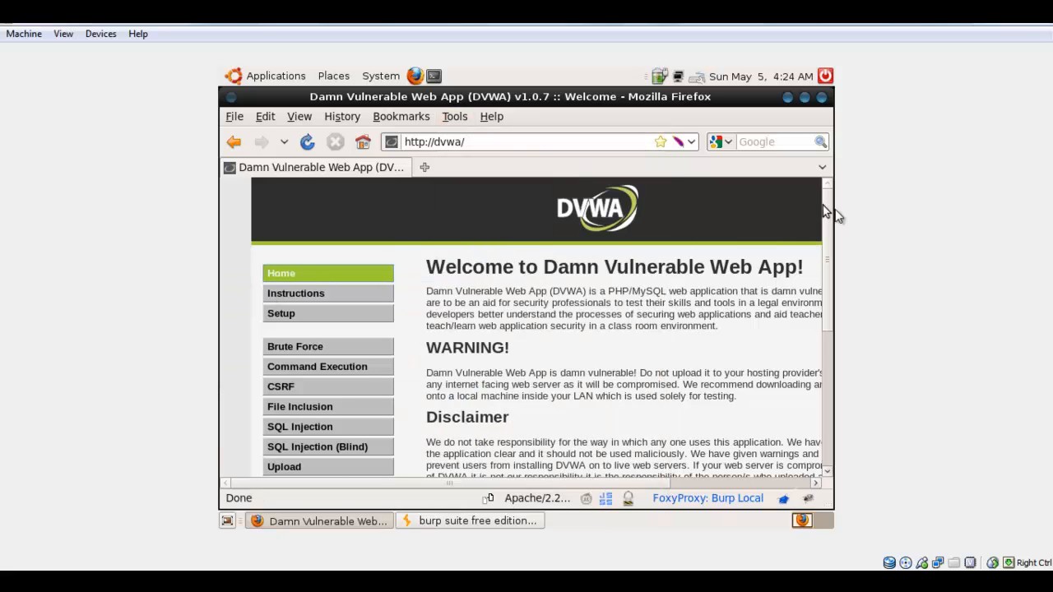
pyautogui.moveTo(827, 203); pyautogui.dragTo(828, 245)
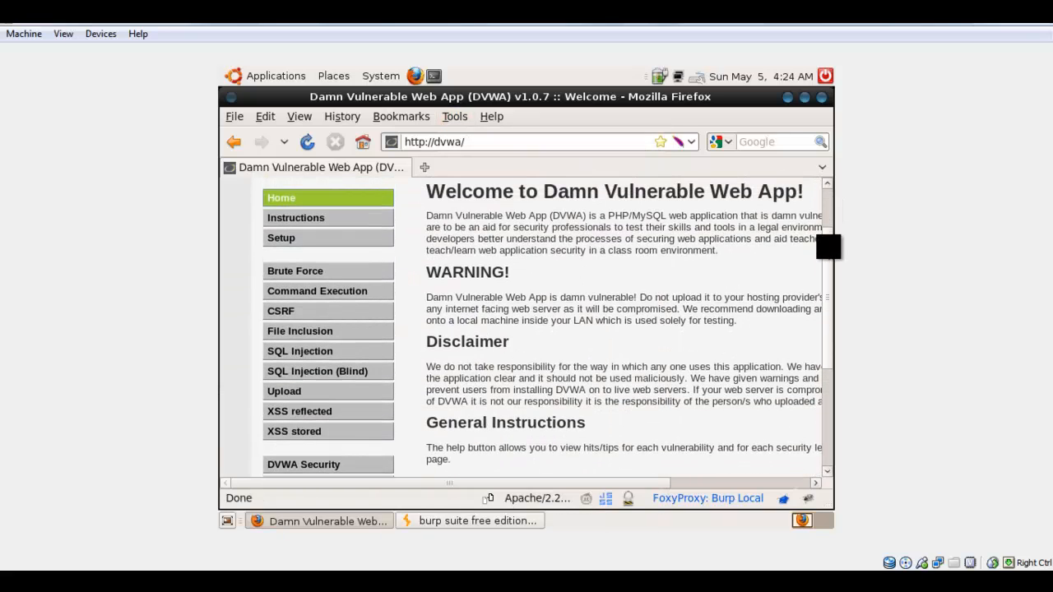
# Switch to Burp Suite, open the proxy's intercept view, and turn interception off and back on.
pyautogui.click(494, 521)
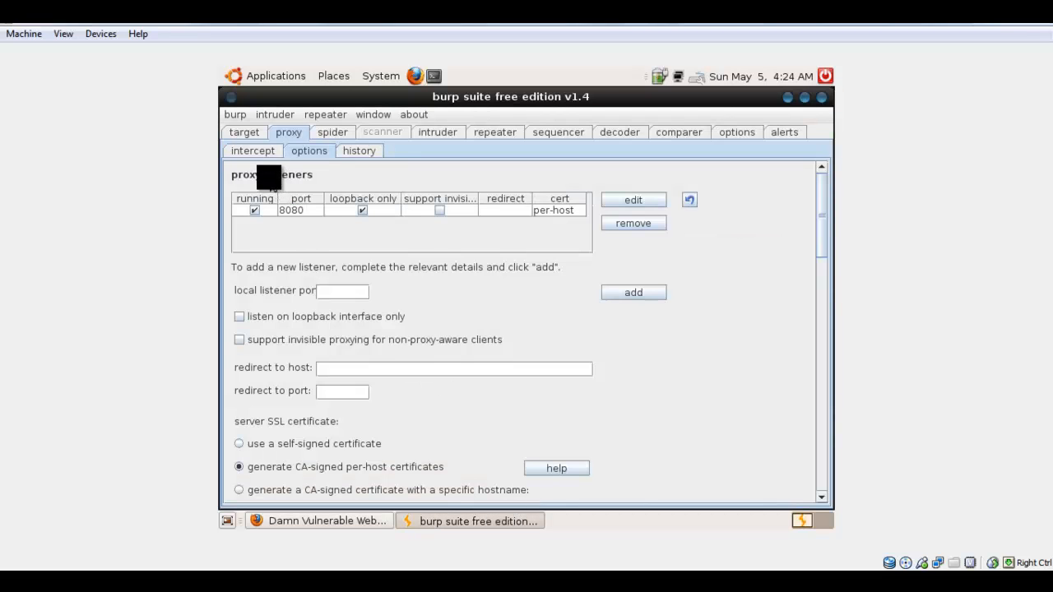
pyautogui.click(259, 151)
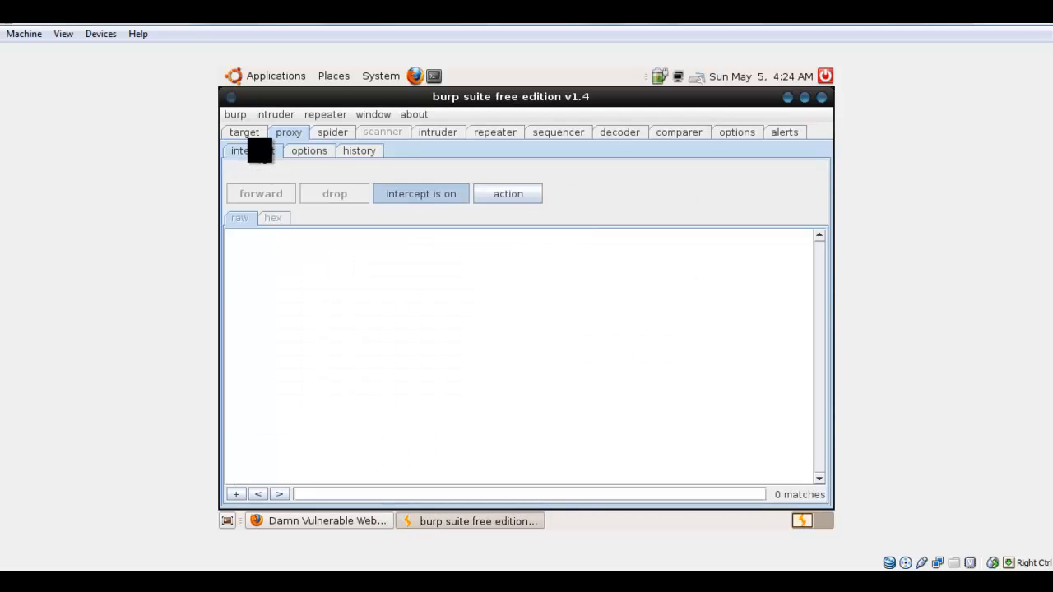
pyautogui.click(434, 195)
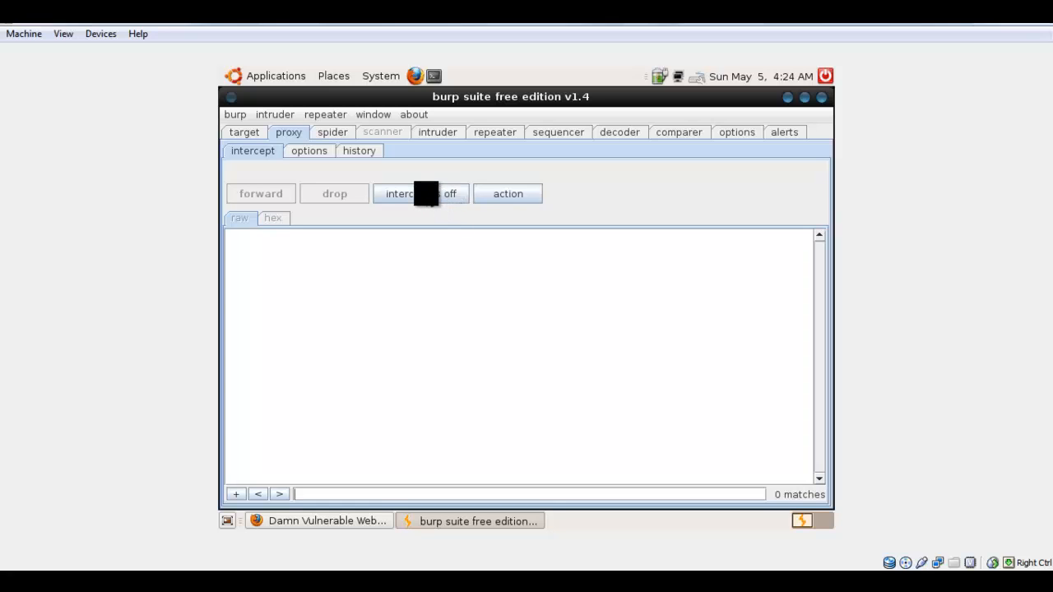
pyautogui.click(428, 194)
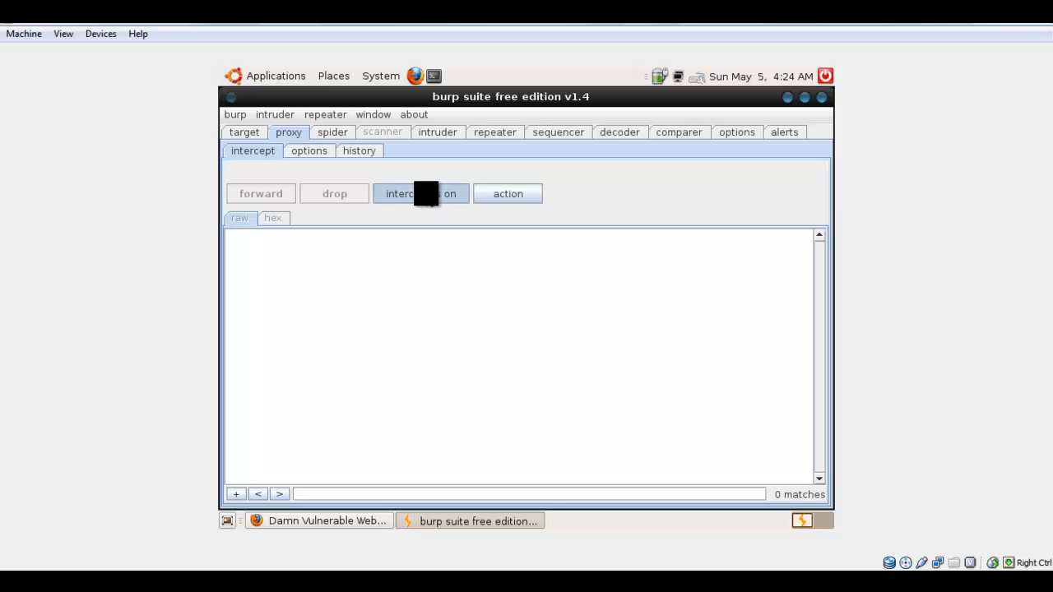
# Request DVWA's XSS reflected page in Firefox and examine the intercepted request's parameters and raw text in Burp Suite.
pyautogui.click(335, 520)
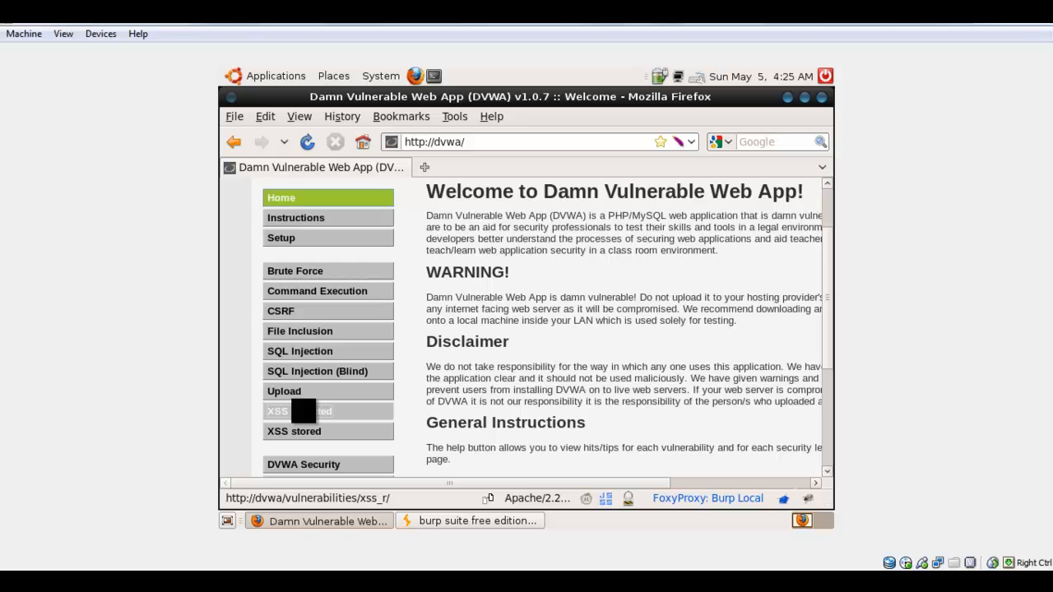
pyautogui.click(303, 410)
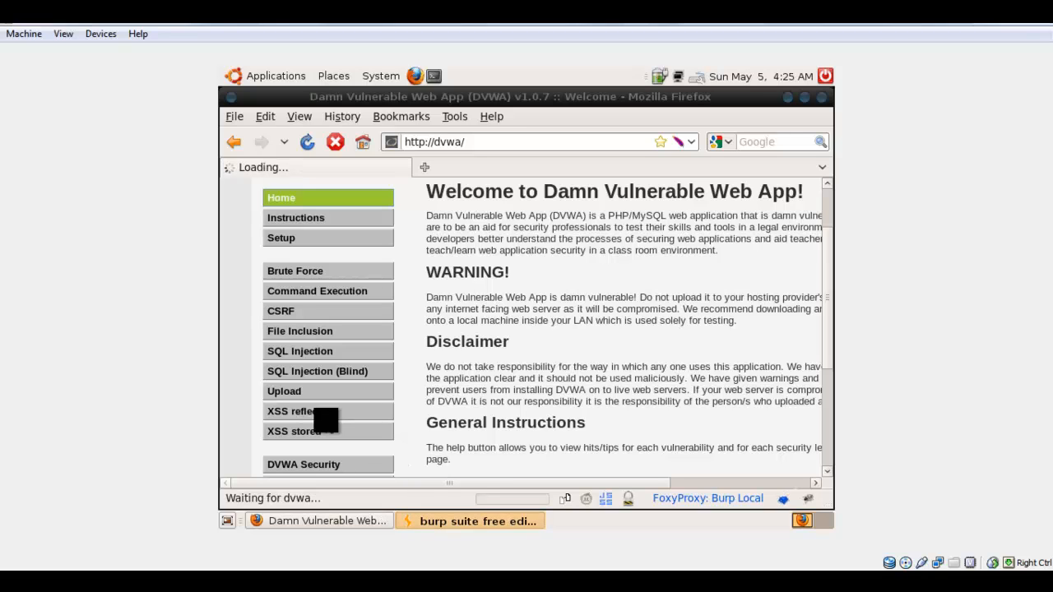
pyautogui.click(484, 519)
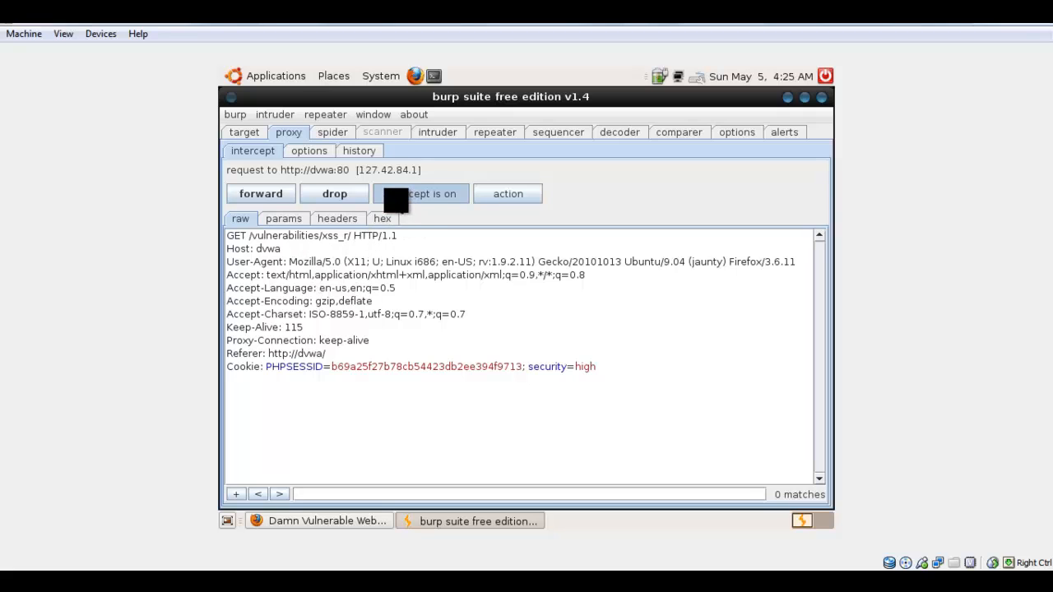
pyautogui.click(288, 220)
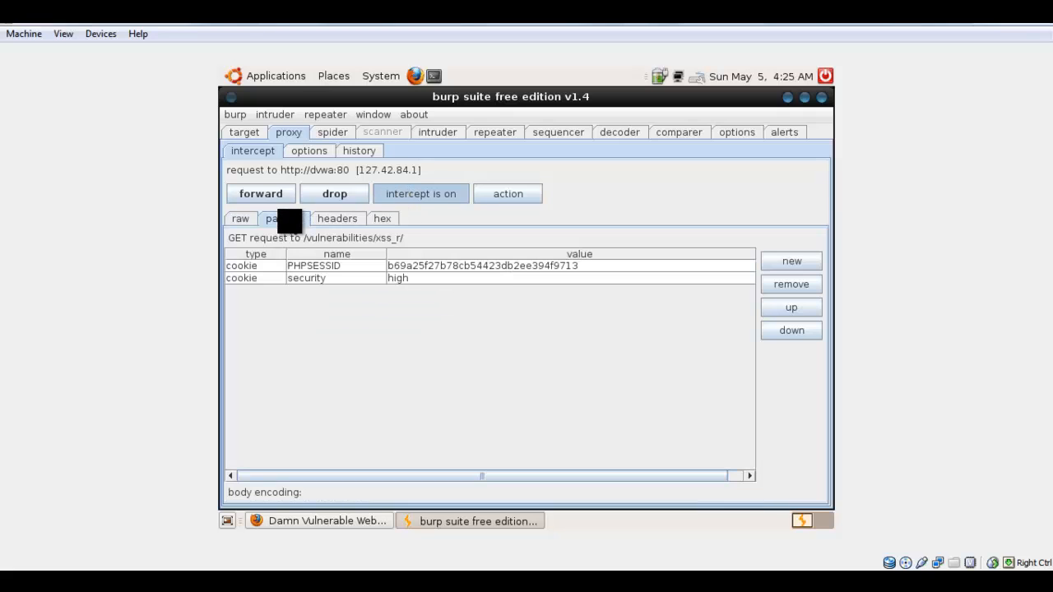
pyautogui.click(241, 219)
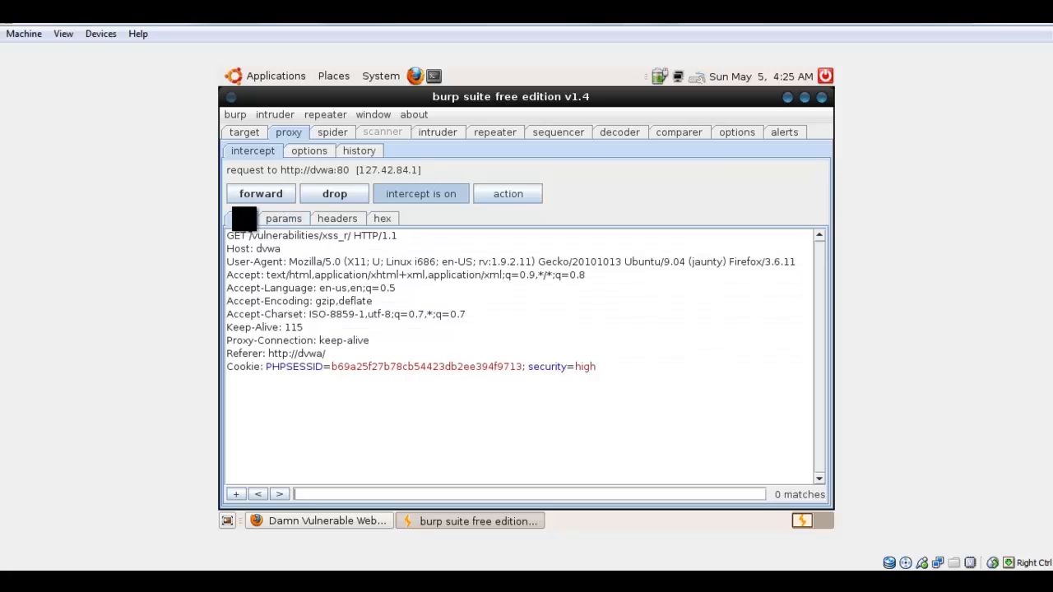
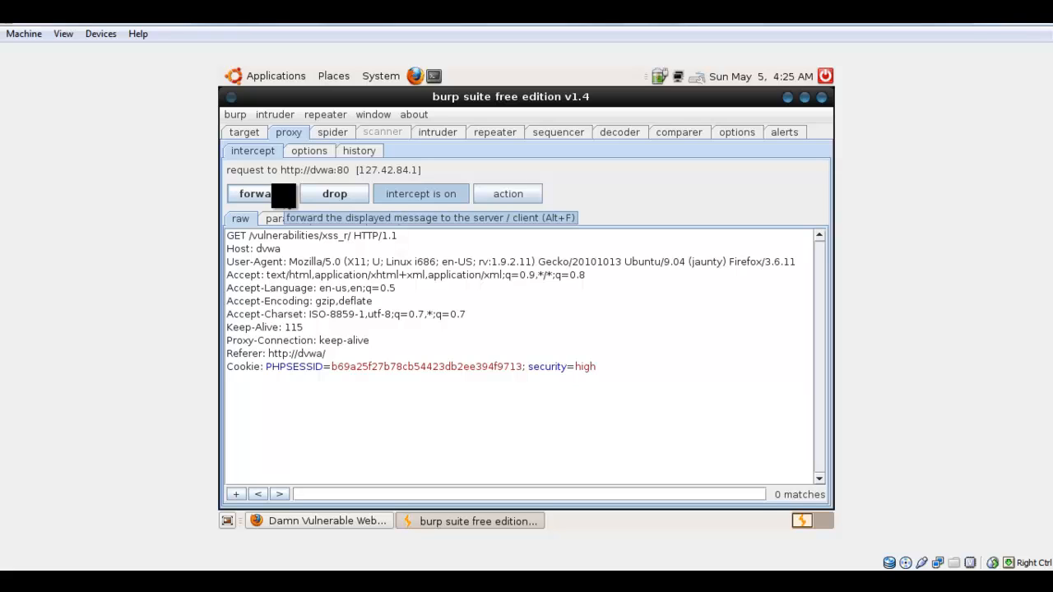
# Forward the intercepted XSS reflected page request to the server and switch to Firefox.
pyautogui.click(283, 195)
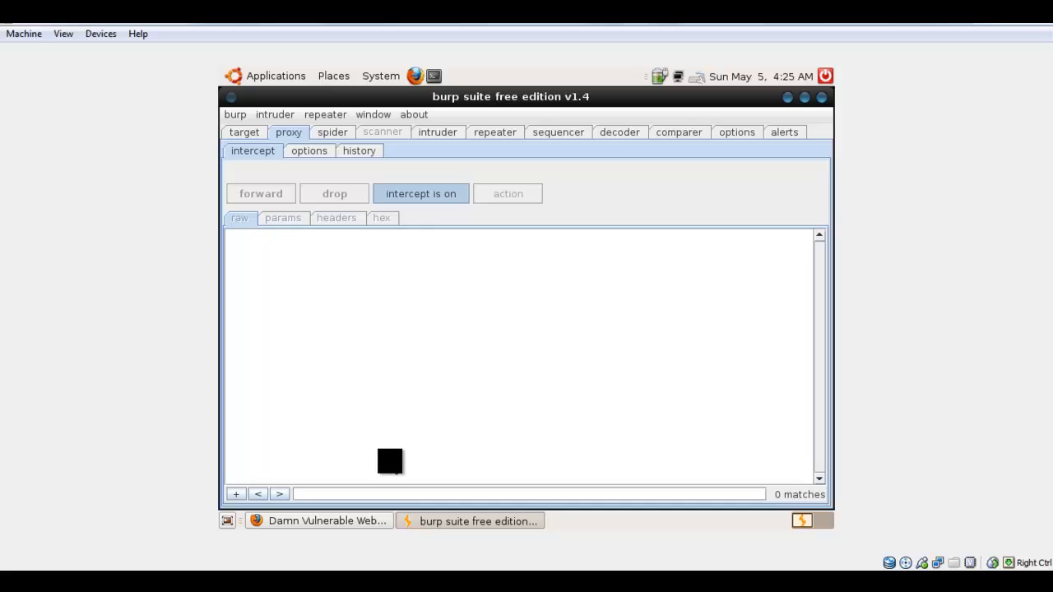
pyautogui.click(368, 518)
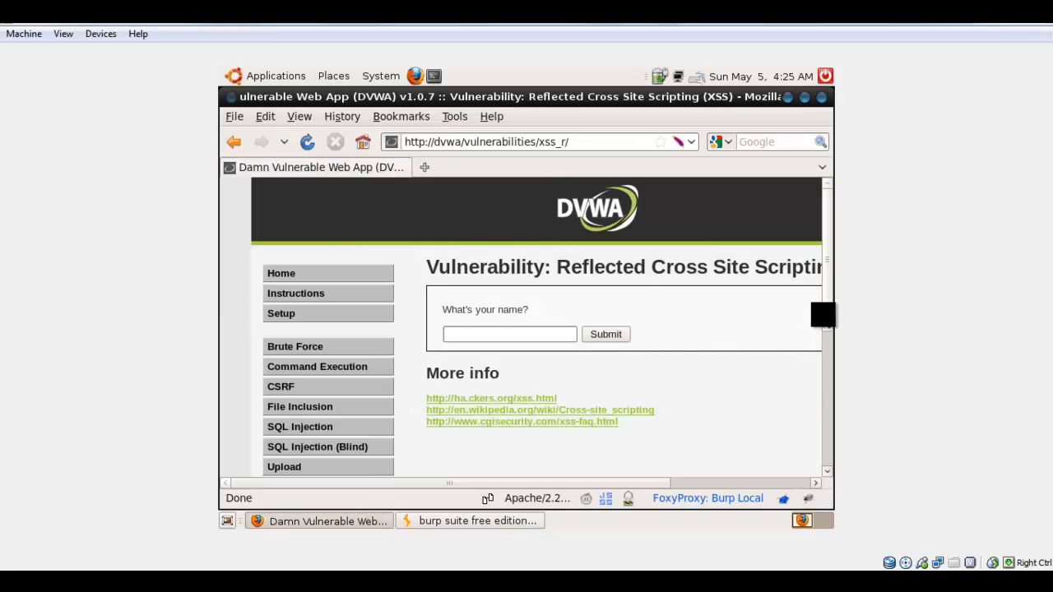
# Request the DVWA Security page in Firefox and turn interception off in Burp Suite to let it load.
pyautogui.moveTo(822, 314); pyautogui.dragTo(812, 410)
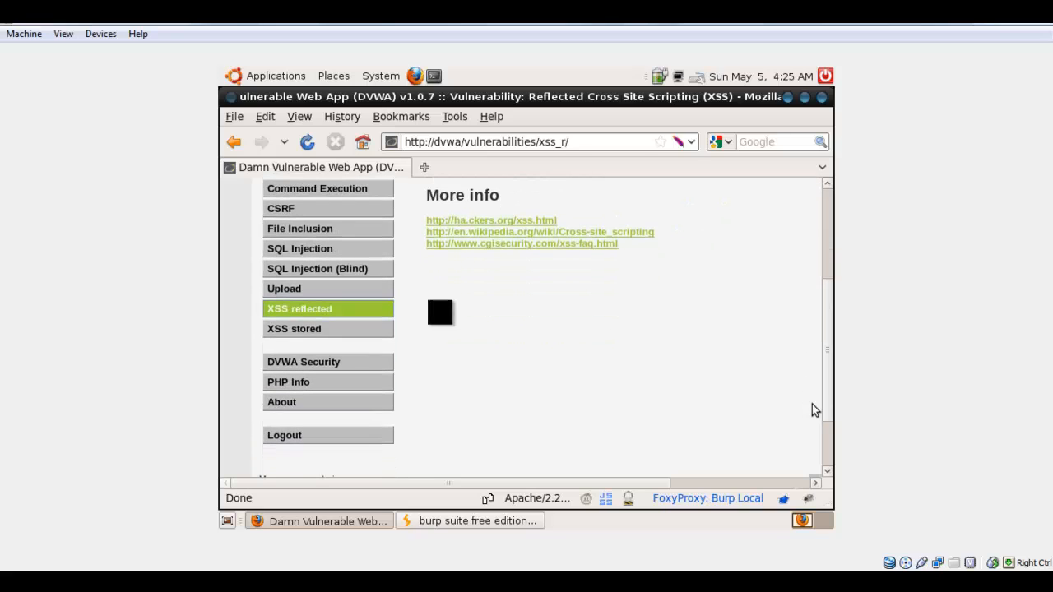
pyautogui.click(326, 360)
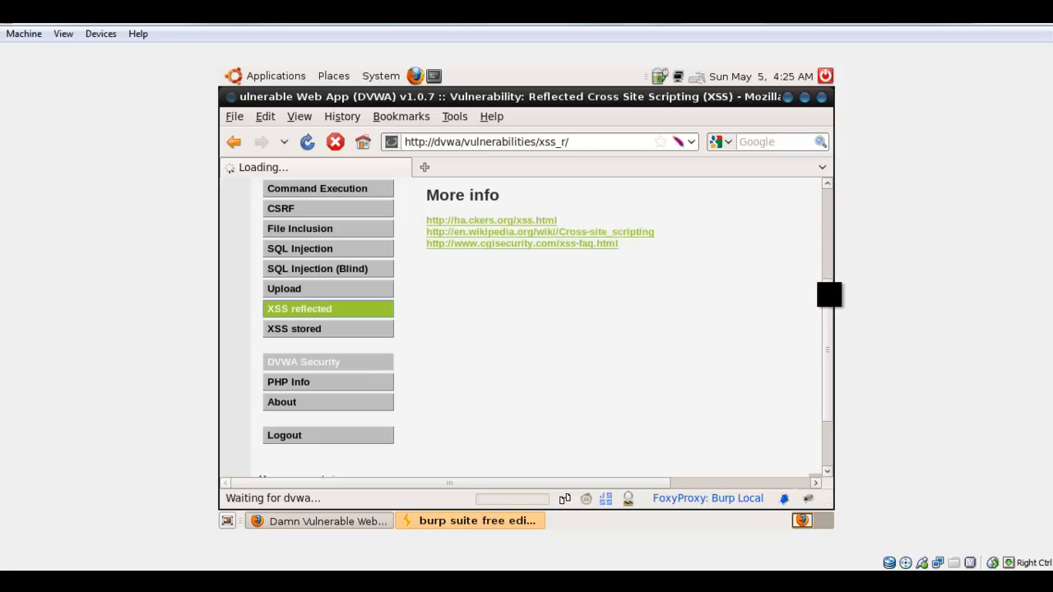
pyautogui.scroll(1, 831, 321)
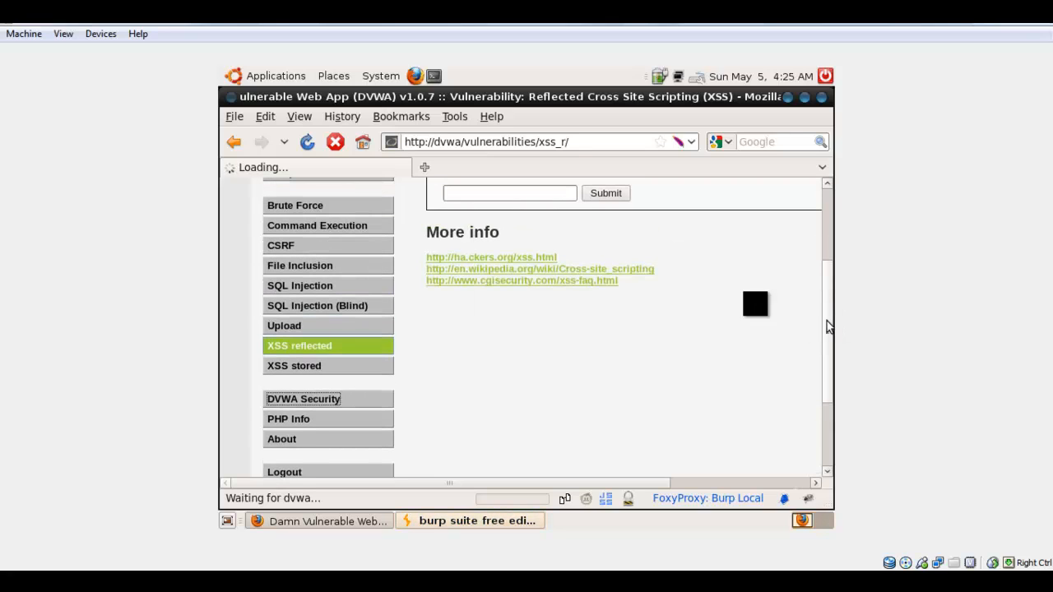
pyautogui.click(318, 401)
pyautogui.click(448, 520)
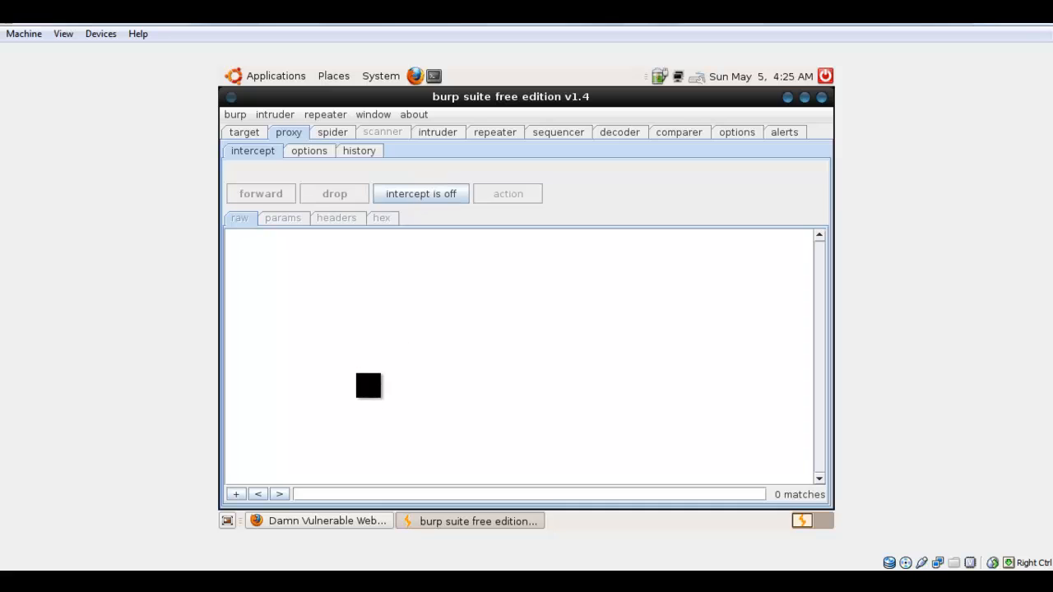
pyautogui.click(374, 518)
# Set DVWA's script security level to low, submit it, and check the result further down the page.
pyautogui.click(474, 408)
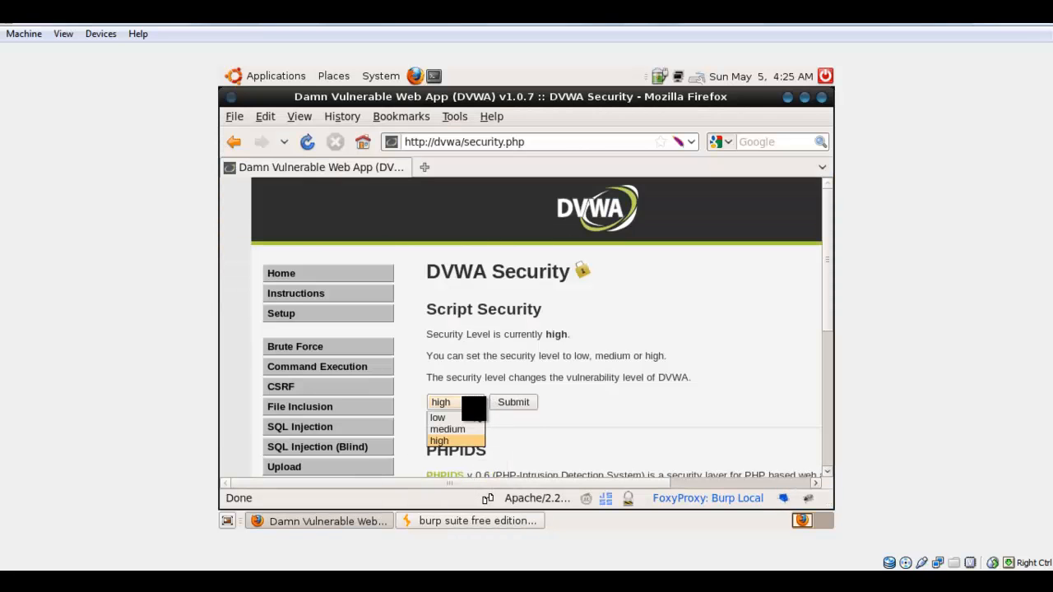
pyautogui.click(459, 417)
pyautogui.click(513, 401)
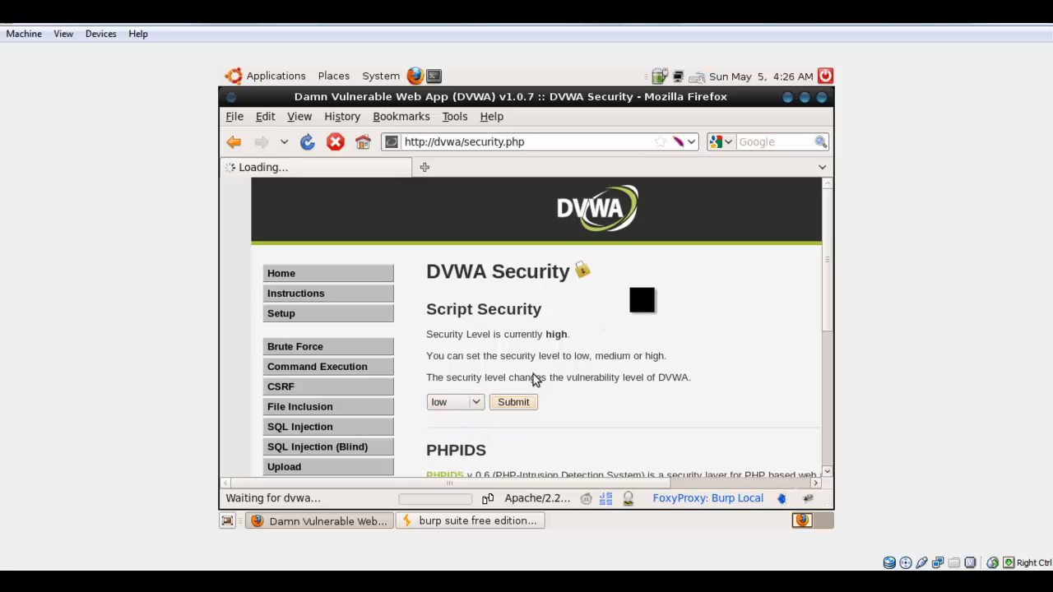
pyautogui.moveTo(830, 268); pyautogui.dragTo(830, 353)
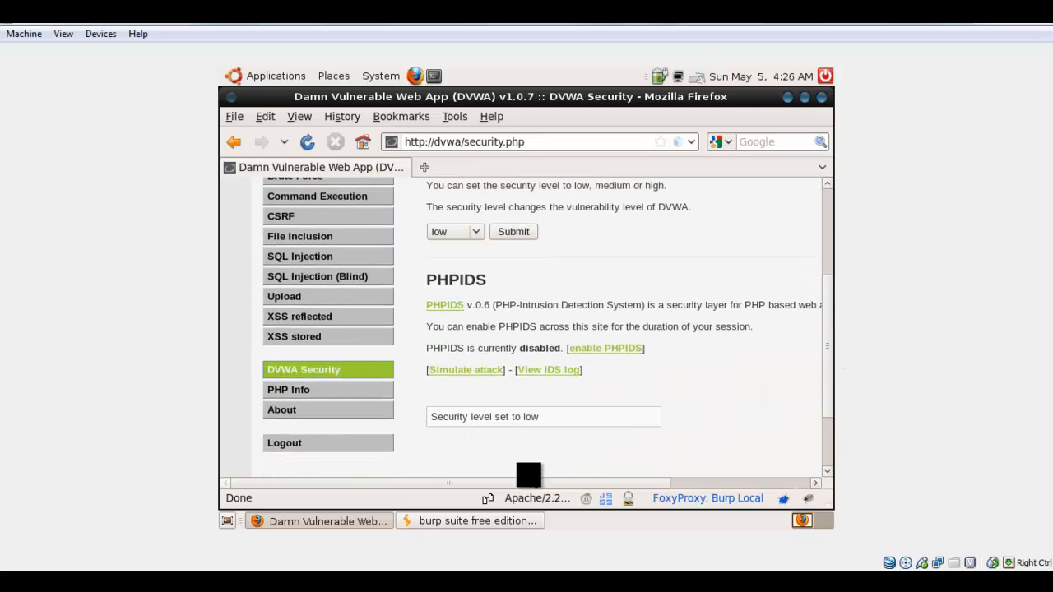
# Switch to Burp Suite and turn the proxy's interception back on.
pyautogui.click(378, 519)
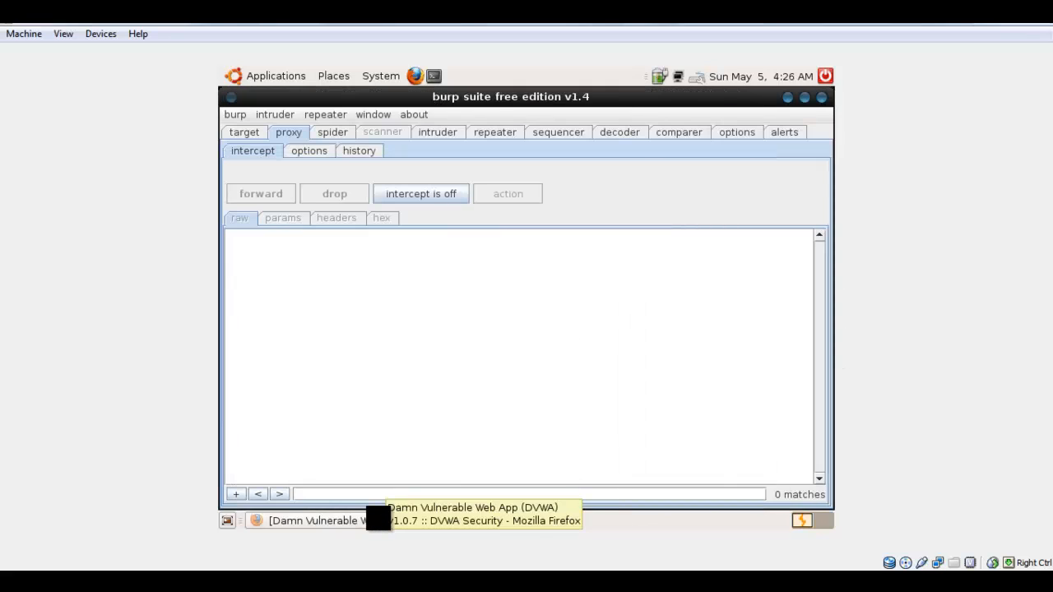
pyautogui.click(379, 520)
pyautogui.click(435, 520)
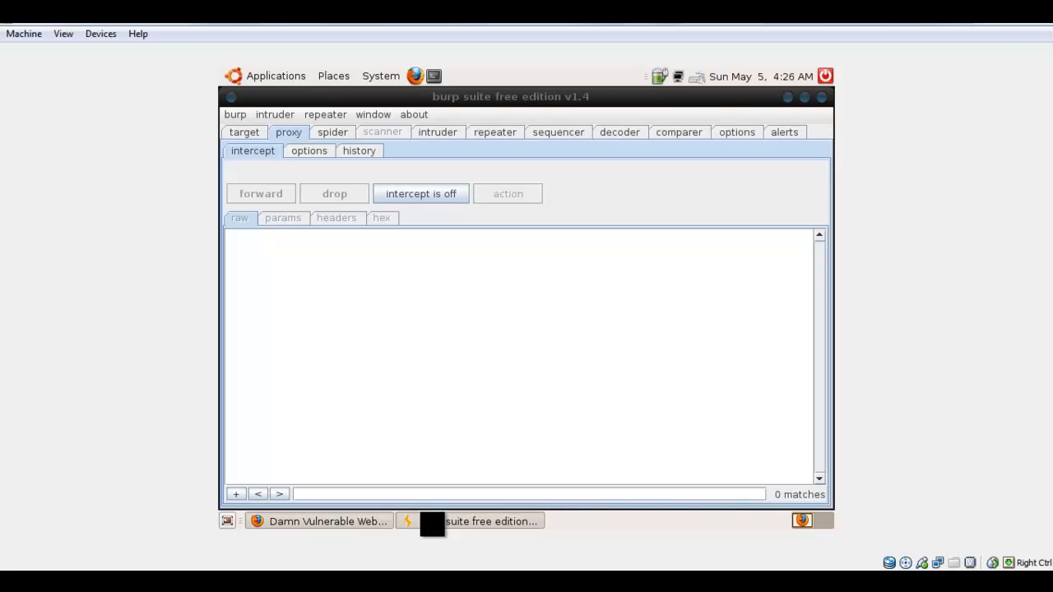
pyautogui.click(428, 194)
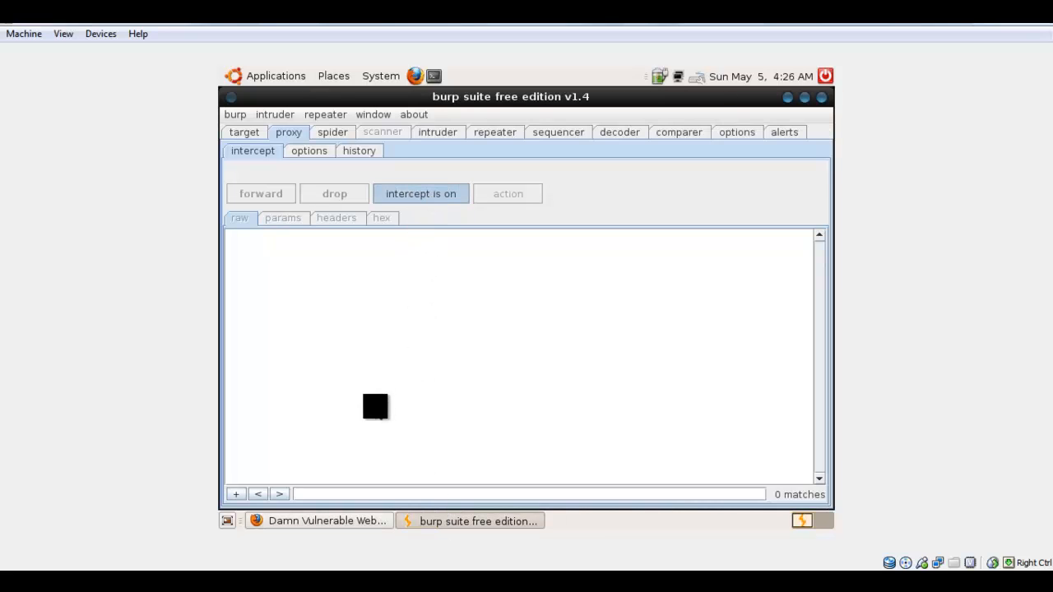
# Request DVWA's XSS reflected page in Firefox and forward the intercepted request in Burp Suite.
pyautogui.click(348, 520)
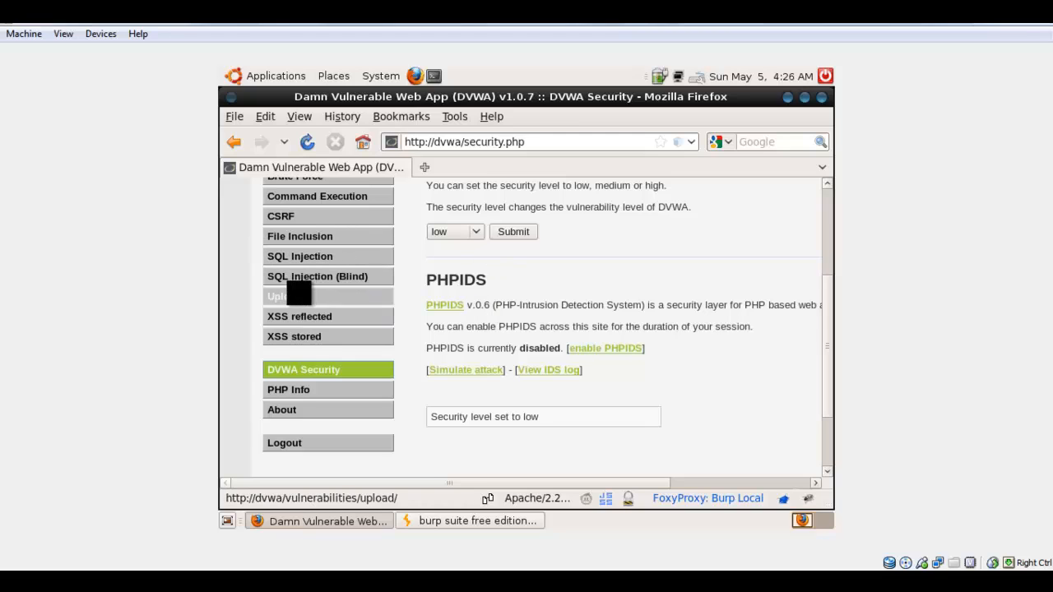
pyautogui.click(301, 314)
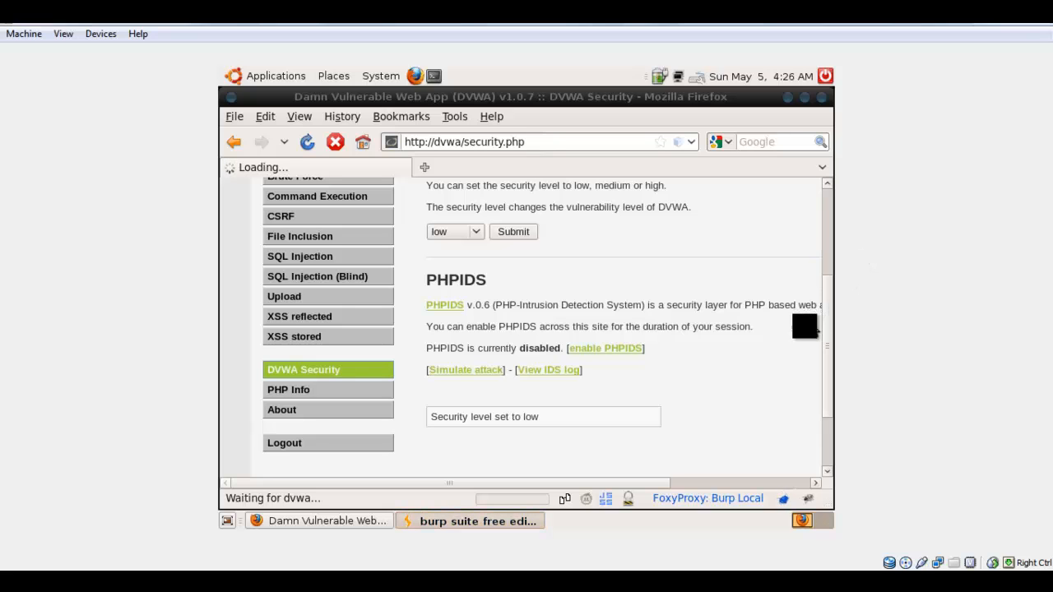
pyautogui.click(500, 518)
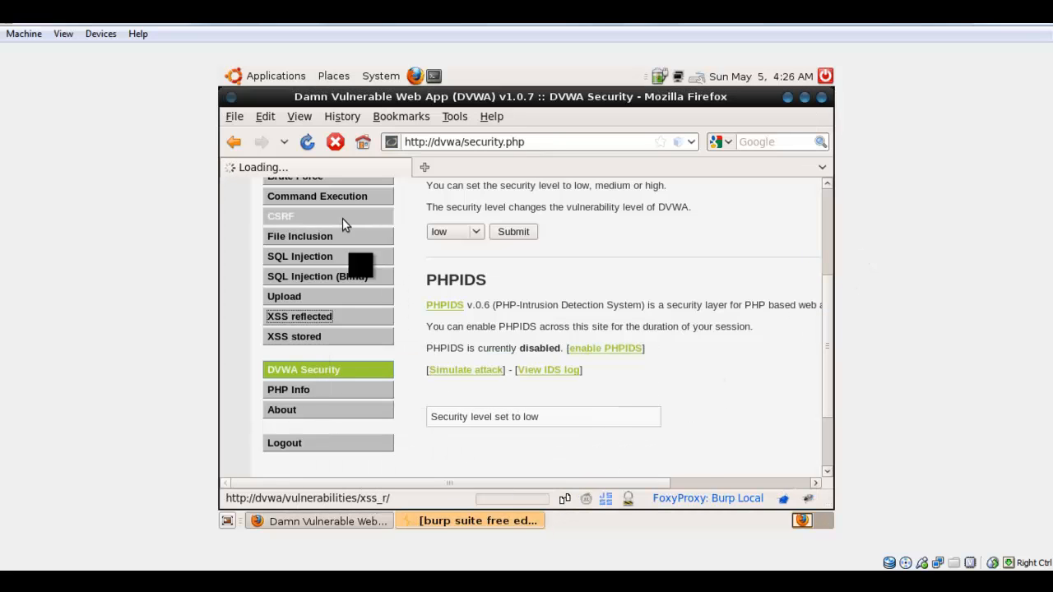
pyautogui.click(486, 521)
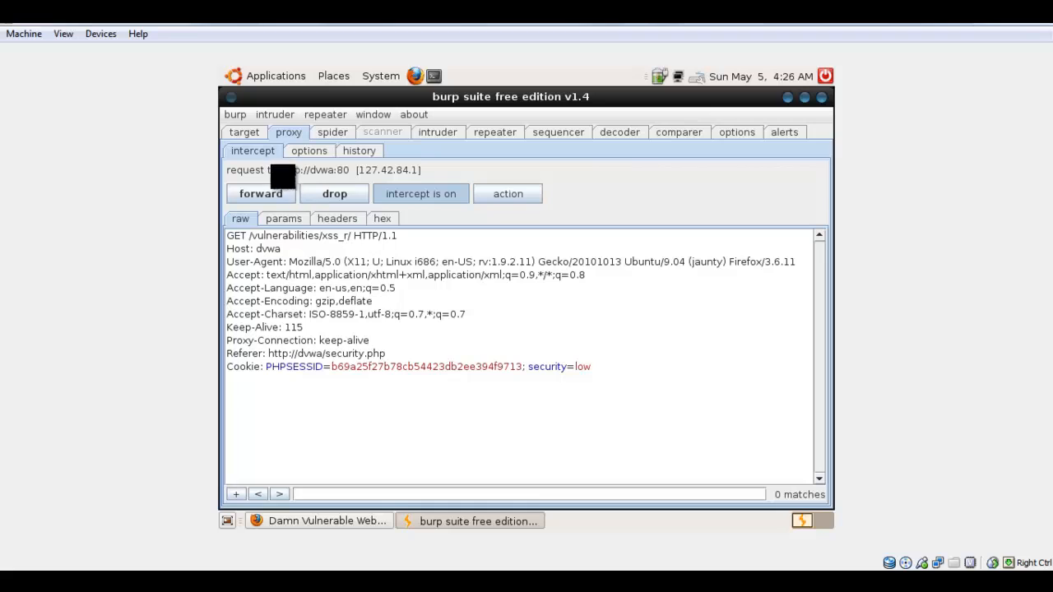
pyautogui.click(275, 193)
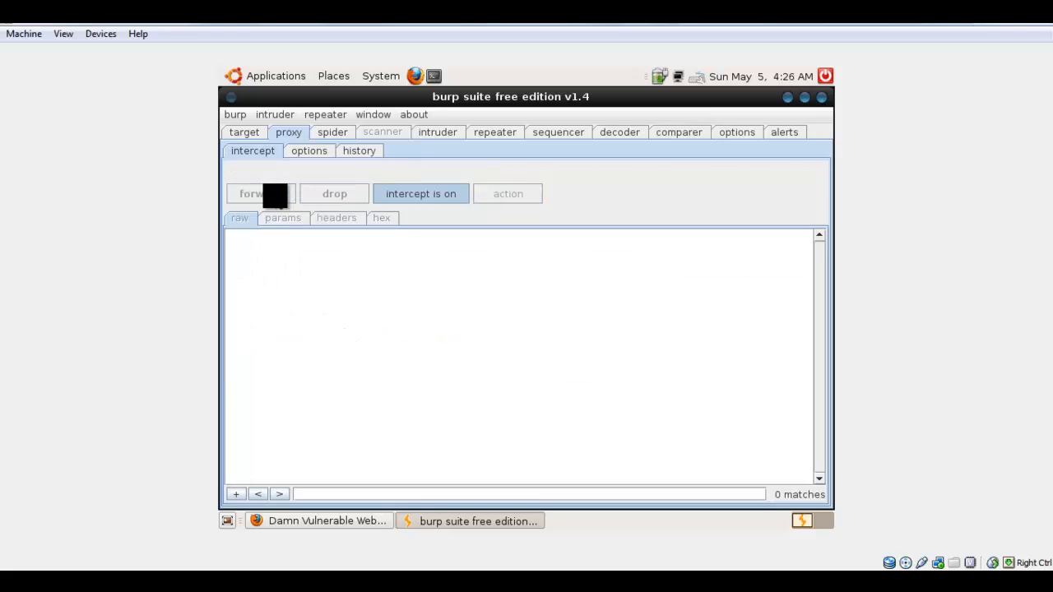
# Submit a person's name in the XSS reflected form in Firefox and examine the intercepted raw request in Burp Suite.
pyautogui.click(340, 521)
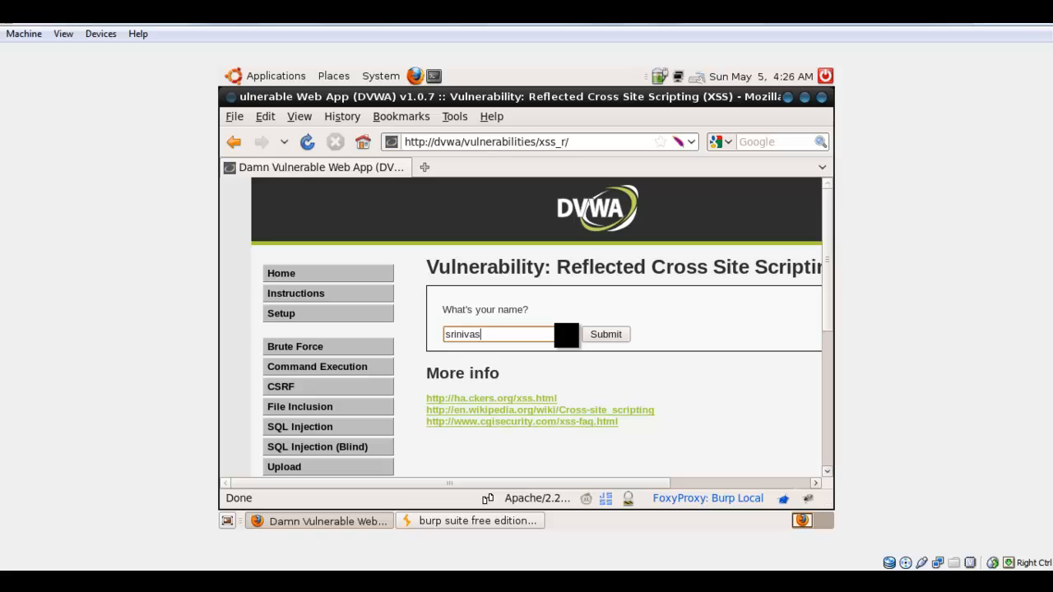
pyautogui.click(589, 334)
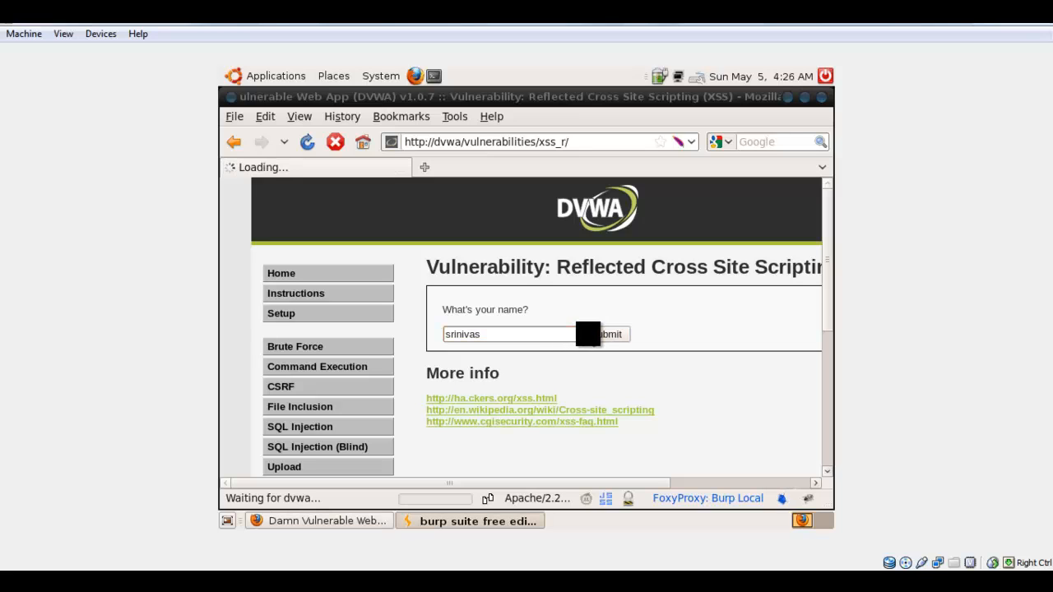
pyautogui.click(479, 518)
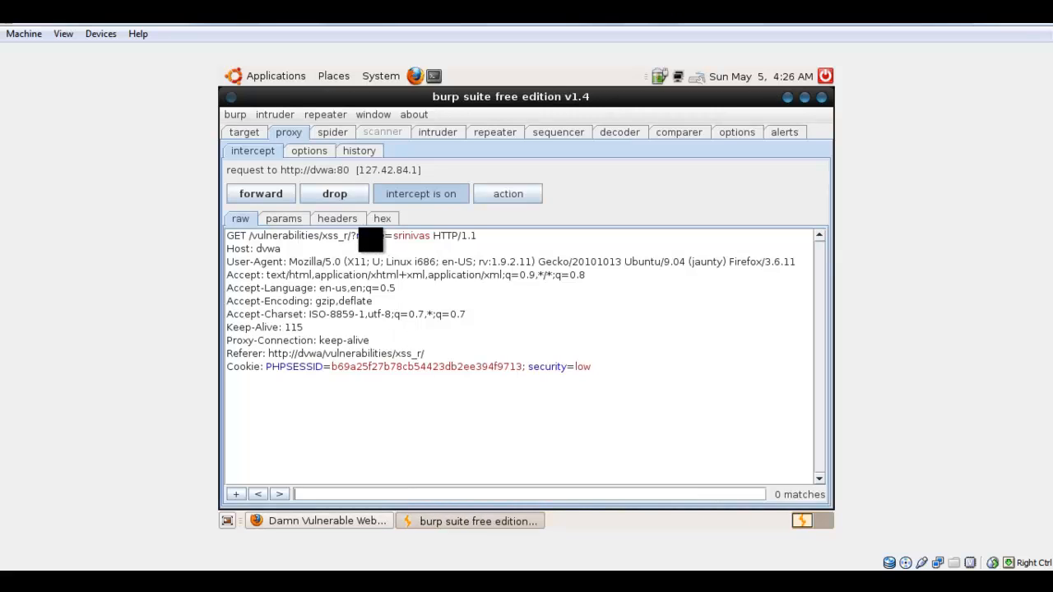
pyautogui.click(267, 248)
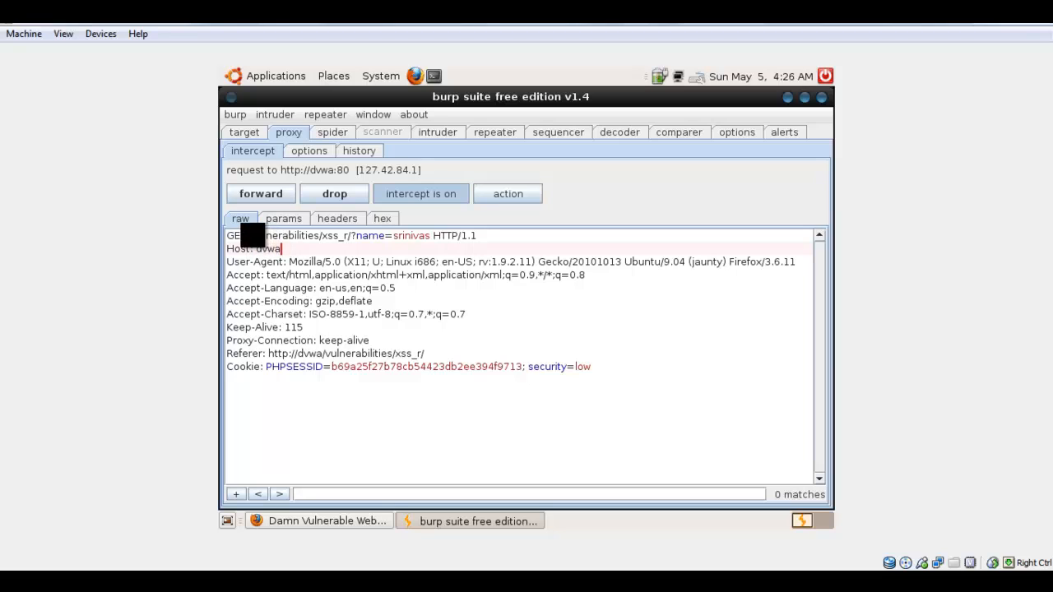
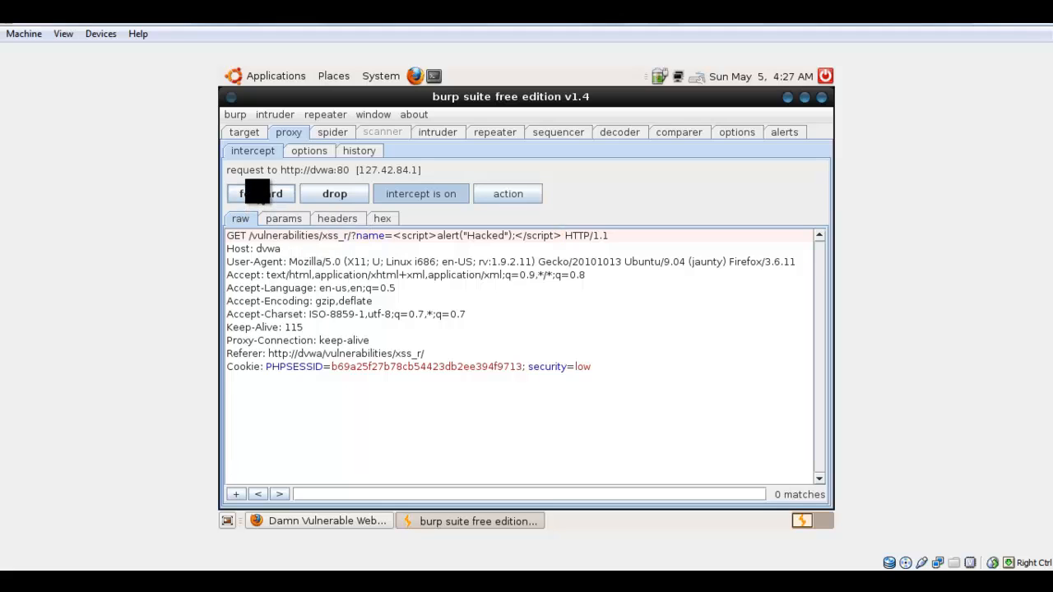
# Forward the intercepted XSS reflected request whose name parameter carries the <script>alert("Hacked");</script> payload.
pyautogui.click(260, 193)
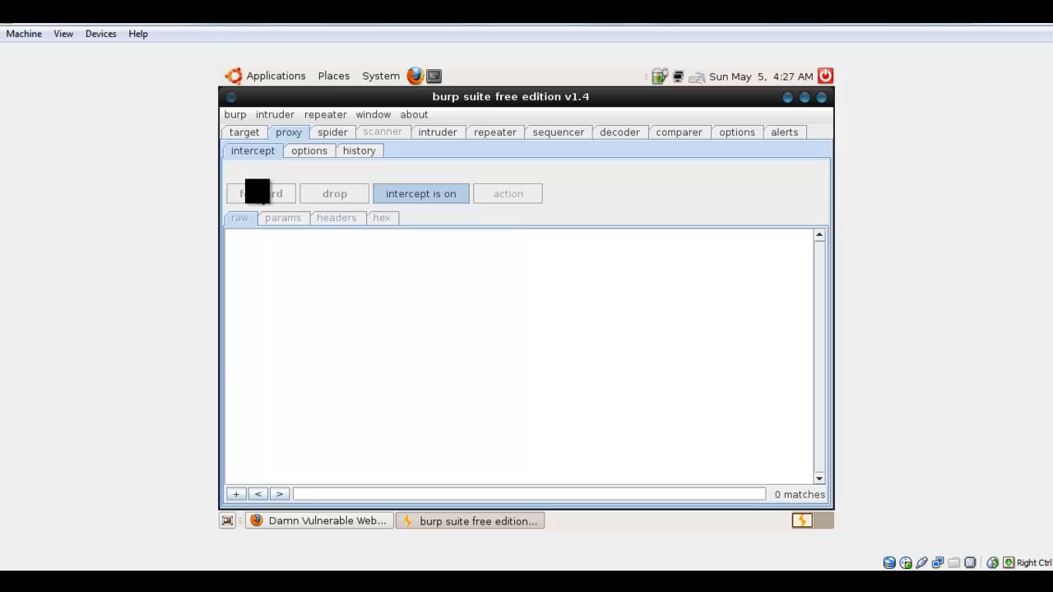
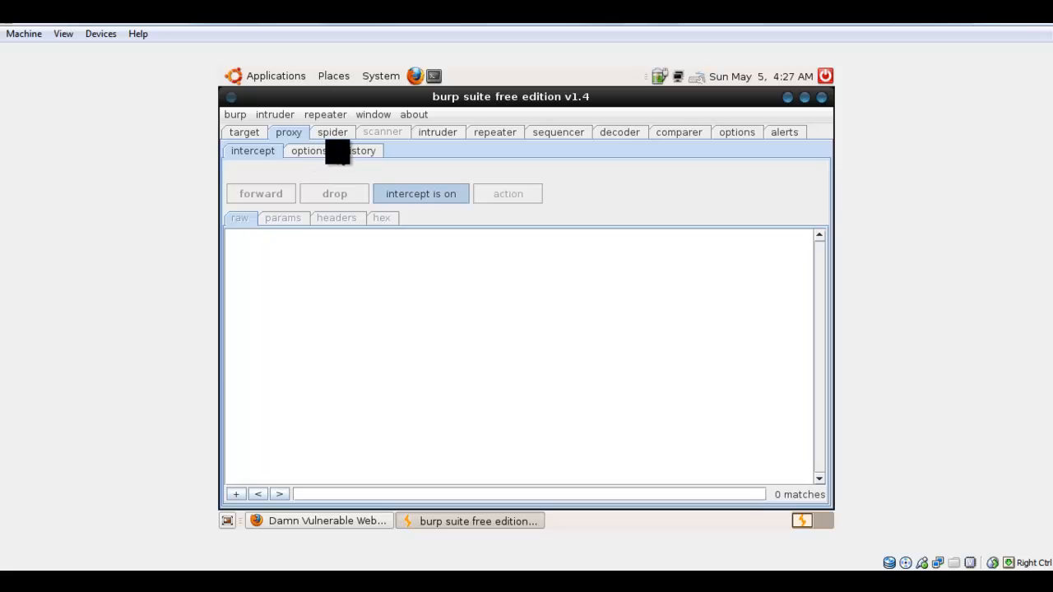
# Examine the original raw request of the modified /vulnerabilities/xss_r/ entry, number 11, in the proxy history.
pyautogui.click(340, 153)
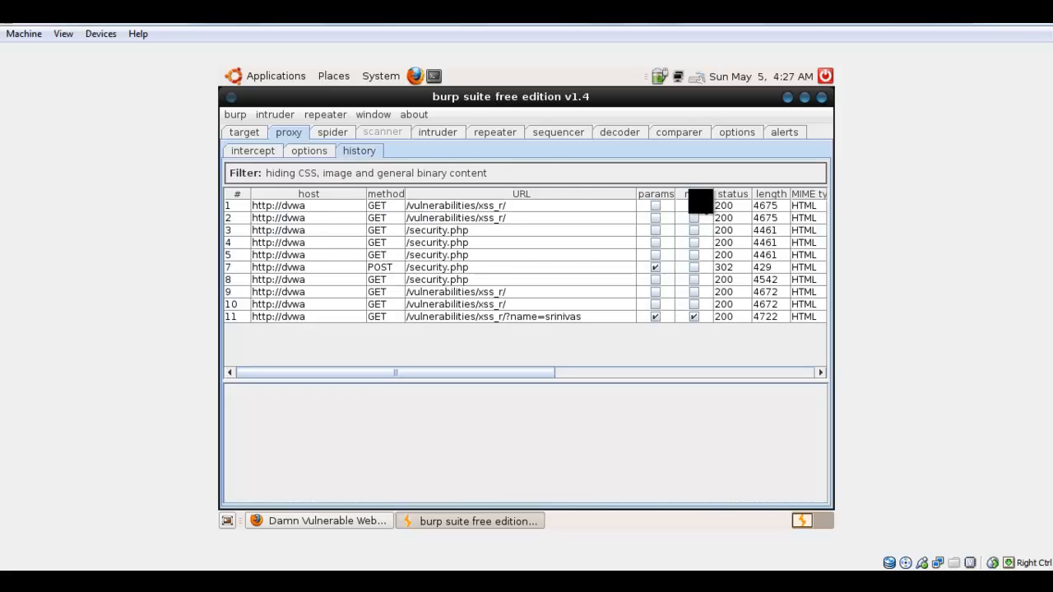
pyautogui.click(489, 318)
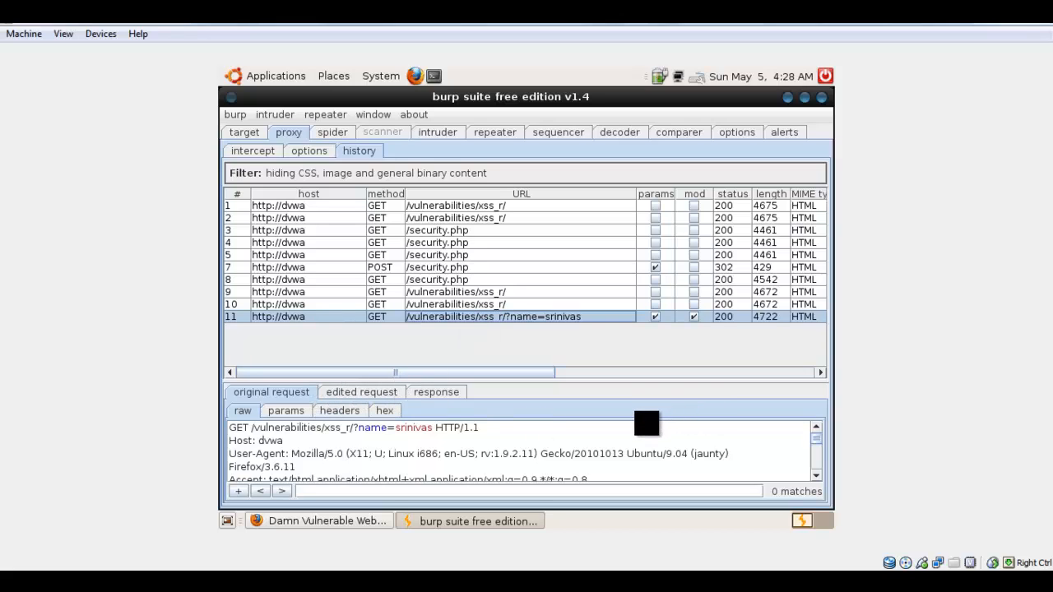
pyautogui.click(646, 422)
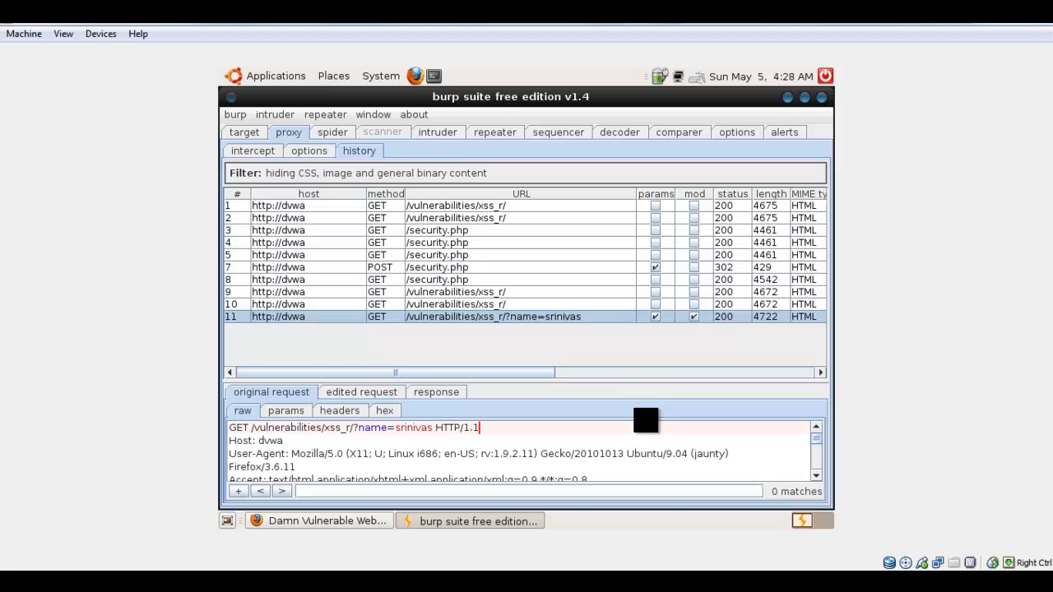
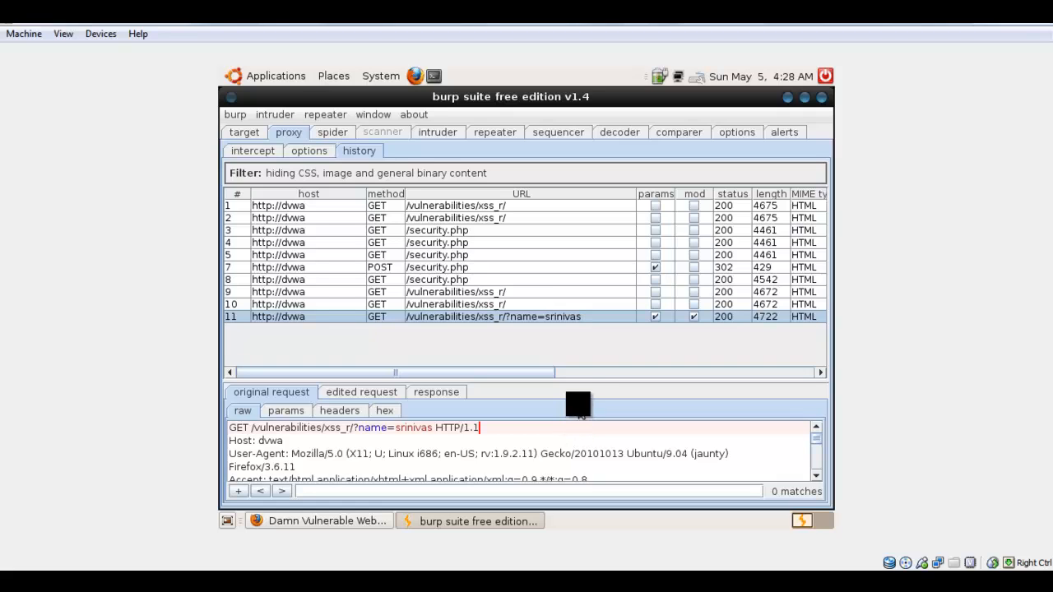
# Enlarge the request viewer beneath the proxy history list to show the full raw original request of entry 11.
pyautogui.moveTo(581, 380); pyautogui.dragTo(571, 238)
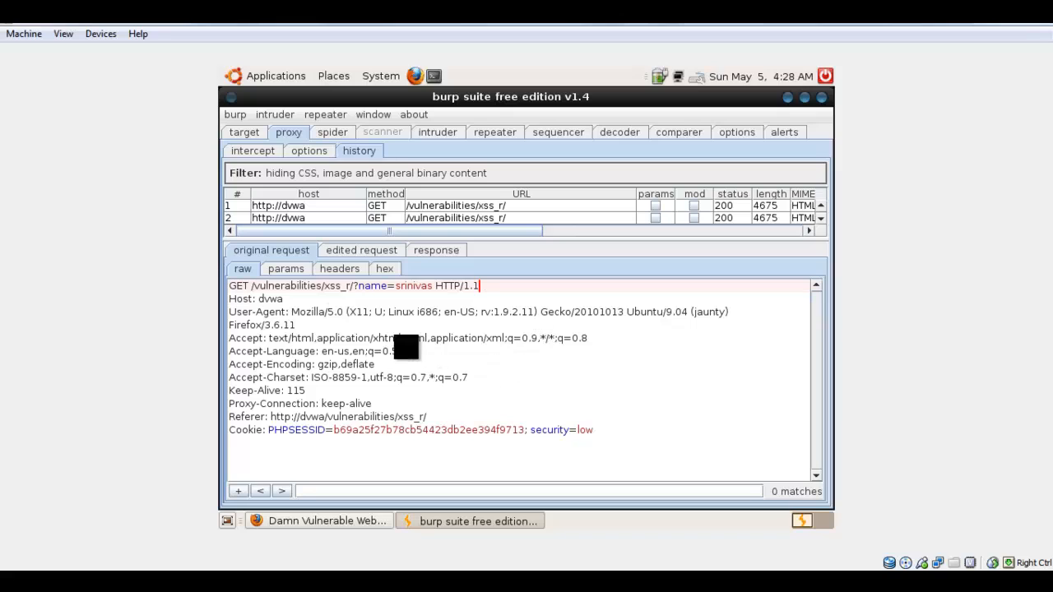
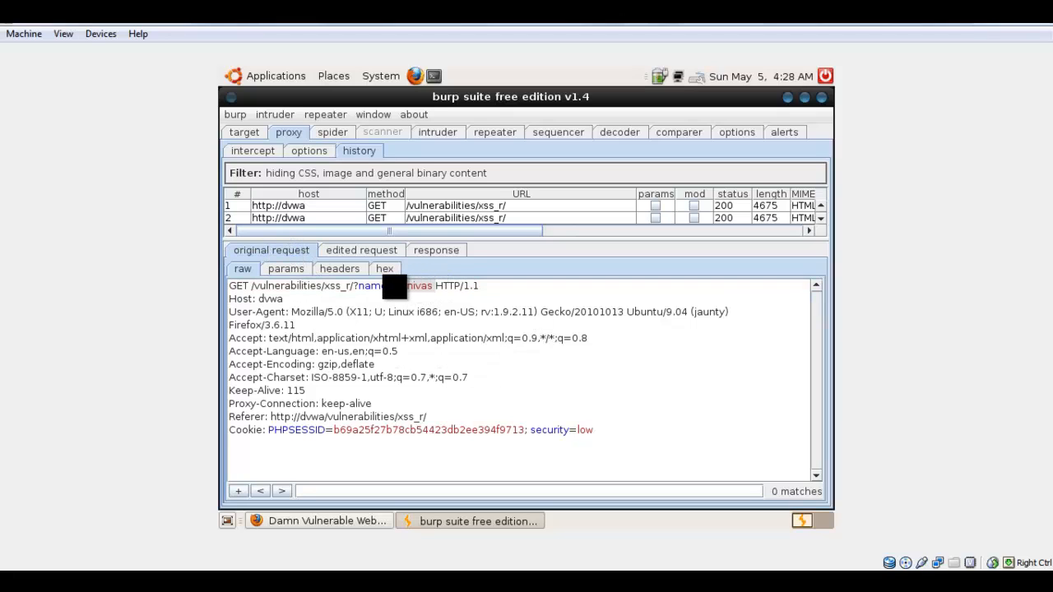
# Point out the submitted name parameter value in the first line of the raw original request.
pyautogui.click(417, 287)
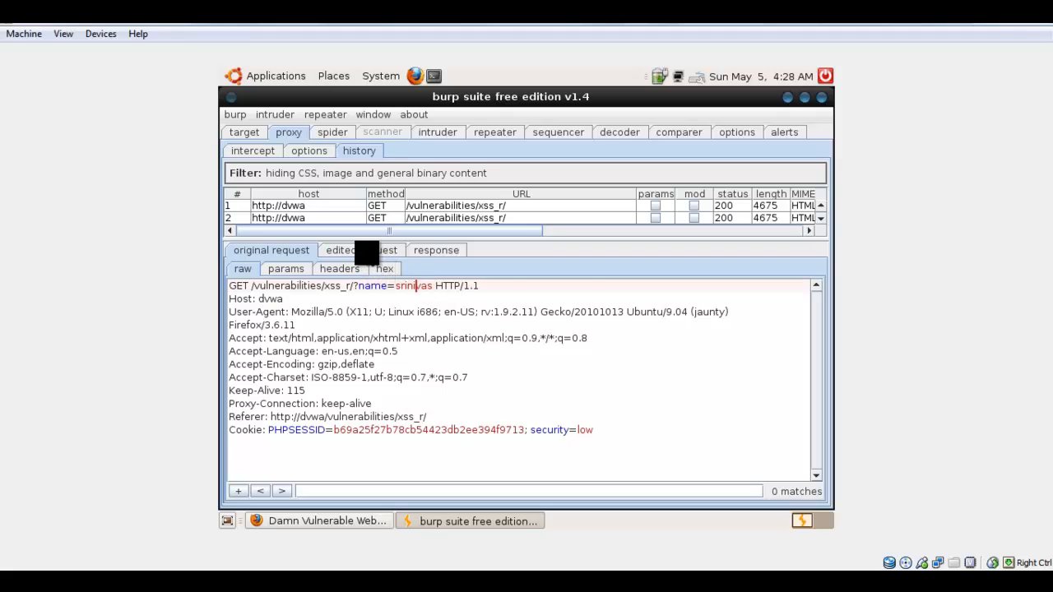
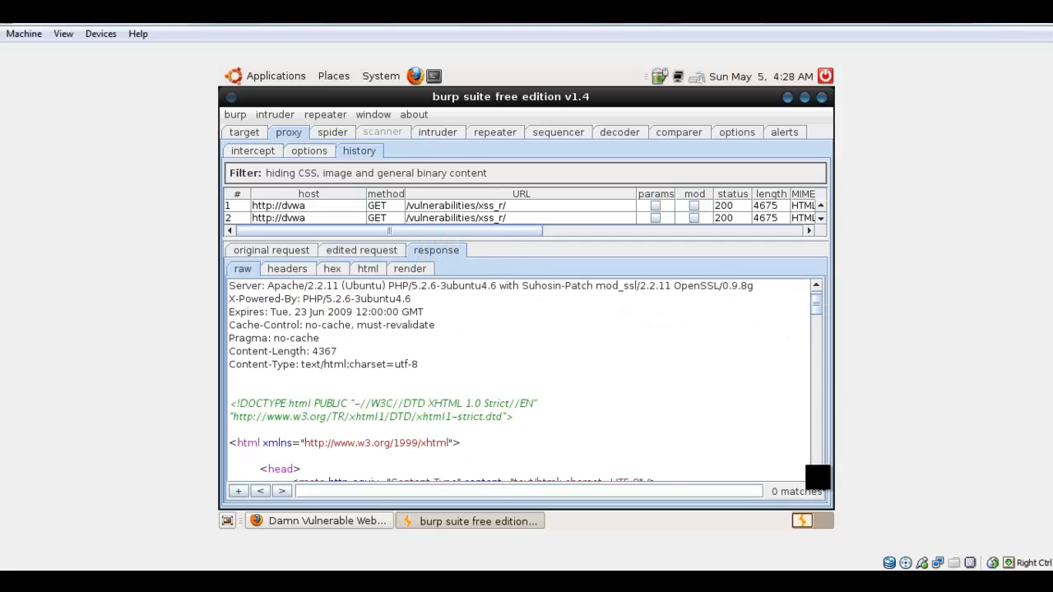
# Examine the raw response's HTML source down to the XSS name form in the vulnerable code area.
pyautogui.scroll(-2, 817, 475)
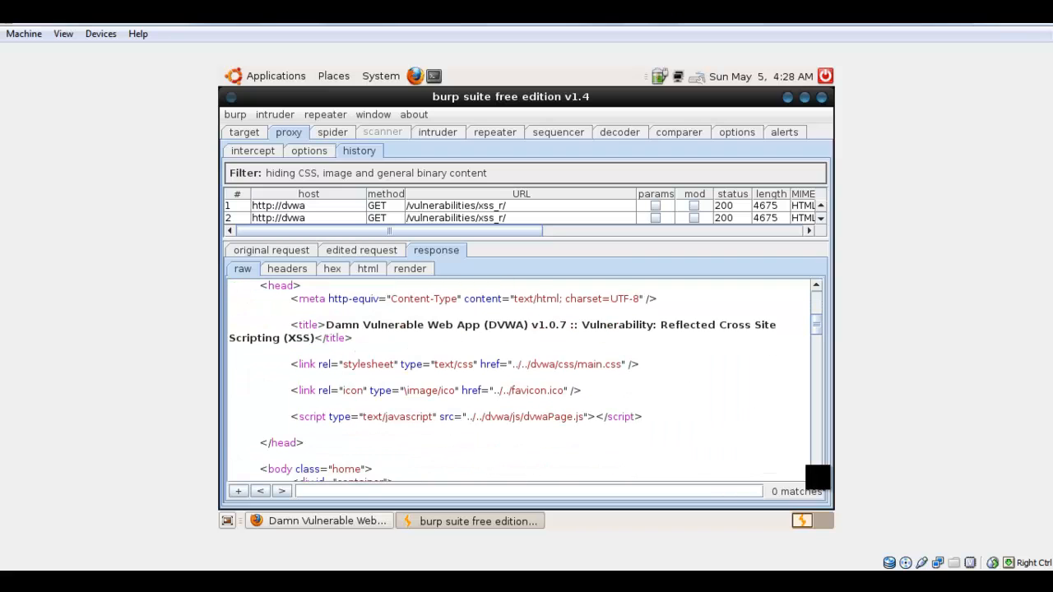
pyautogui.scroll(-10, 817, 476)
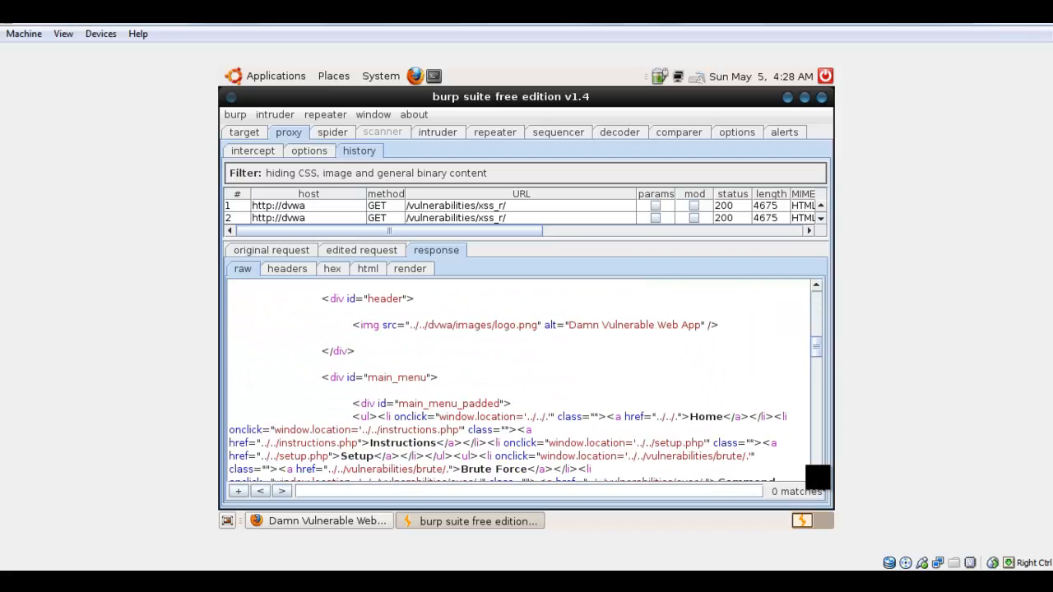
pyautogui.scroll(-6, 817, 475)
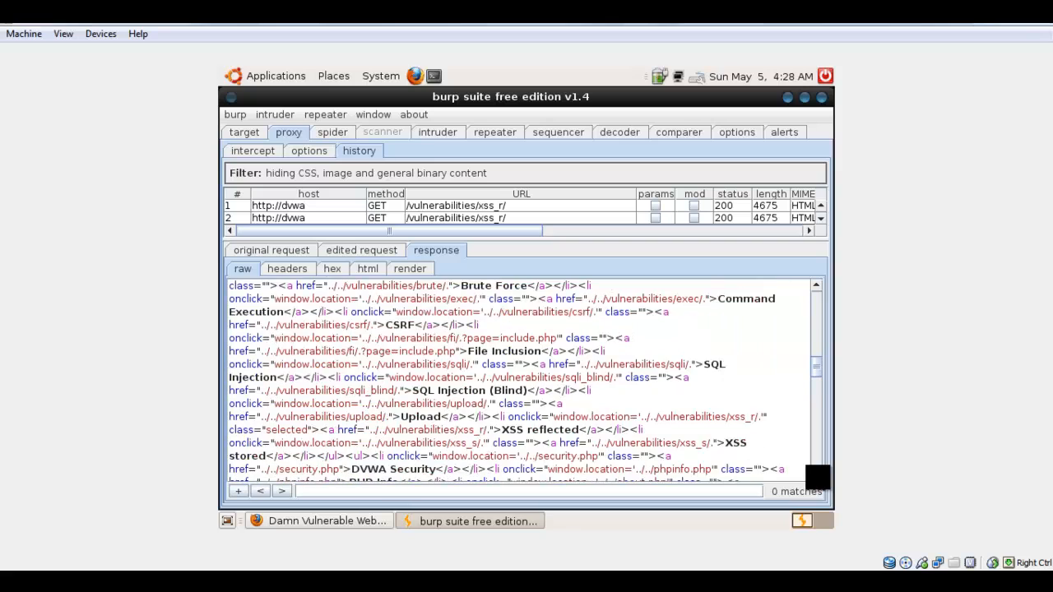
pyautogui.scroll(-10, 526, 382)
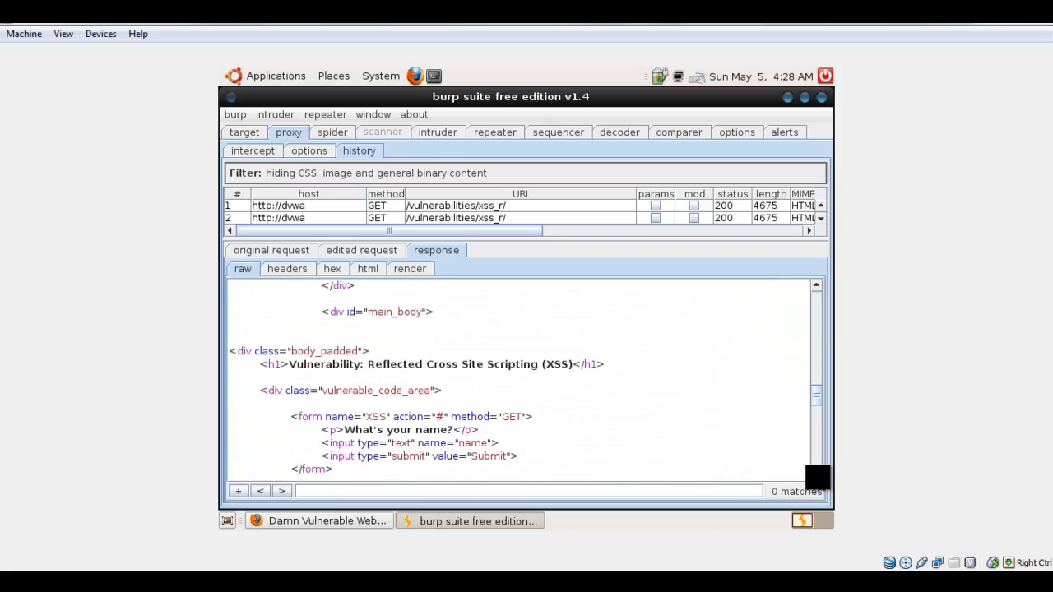
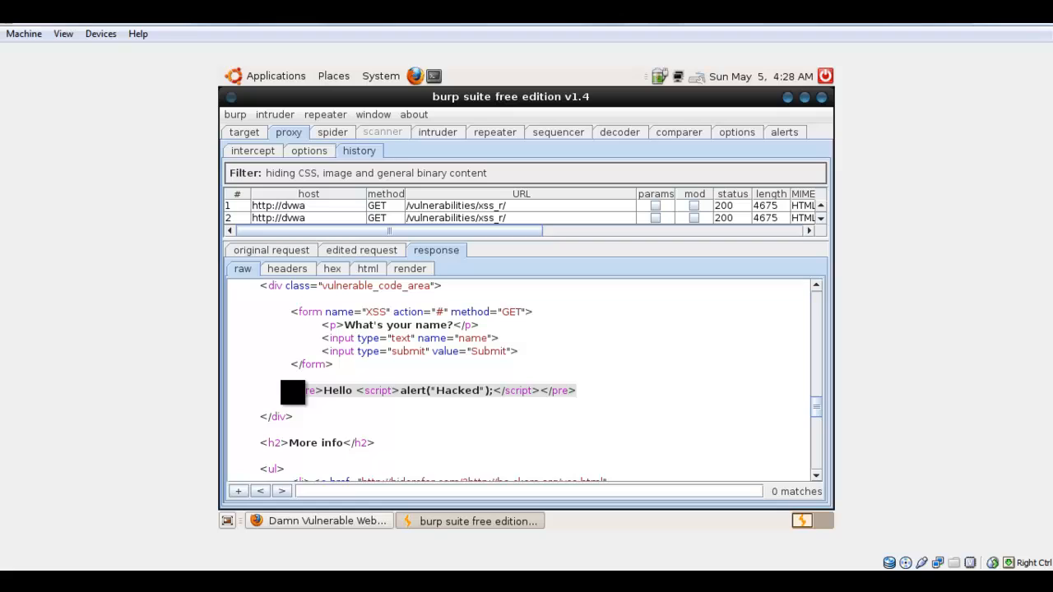
# Examine the Hello line with the script alert payload below the XSS form in the raw response.
pyautogui.click(326, 390)
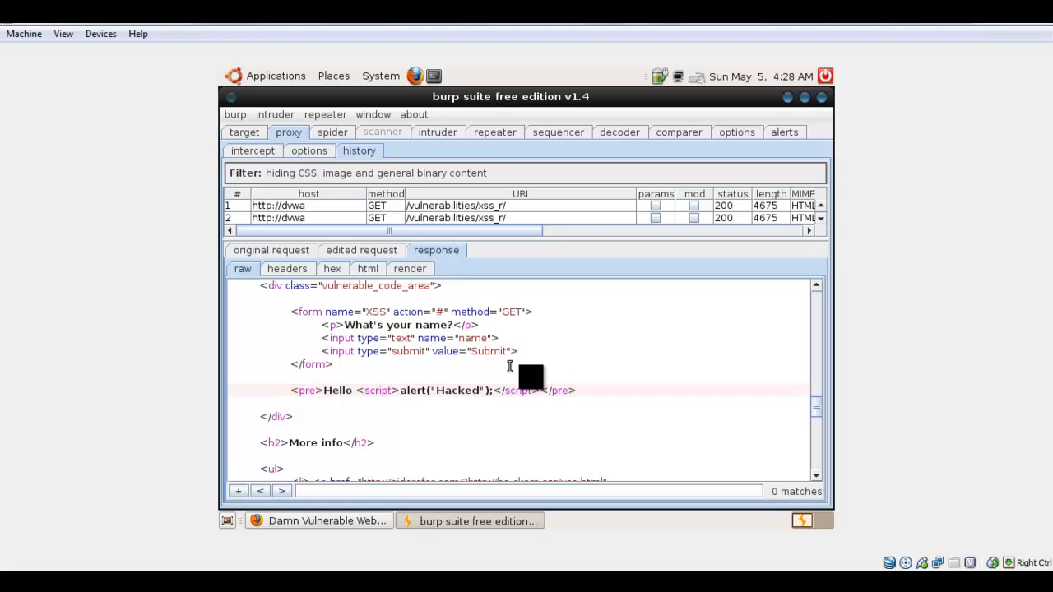
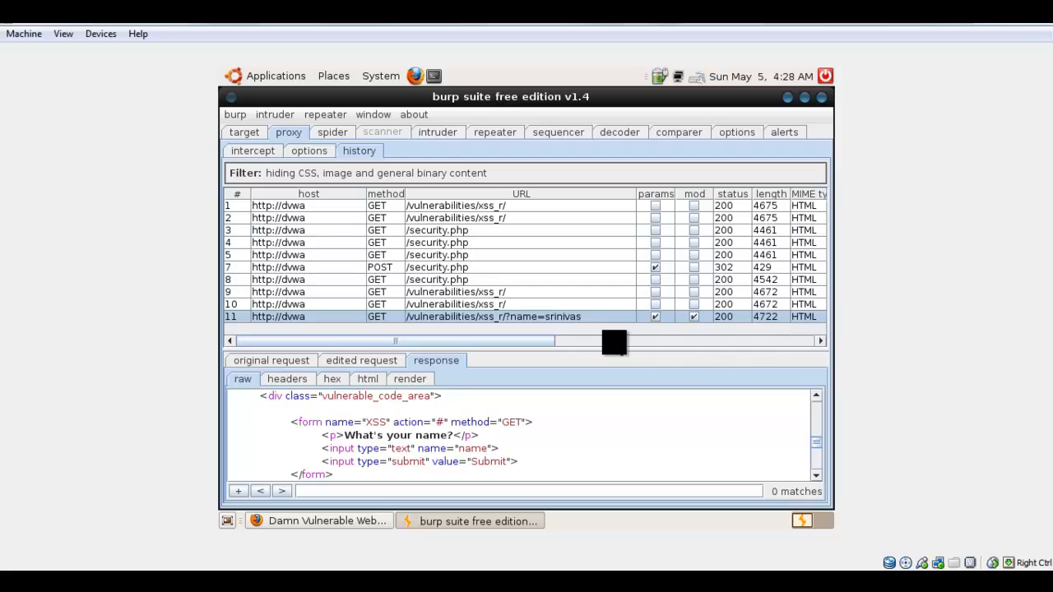
# Examine the remaining proxy history columns for the modified XSS request, from title and comment through IP, cookies, time and listener port.
pyautogui.moveTo(549, 342); pyautogui.dragTo(802, 325)
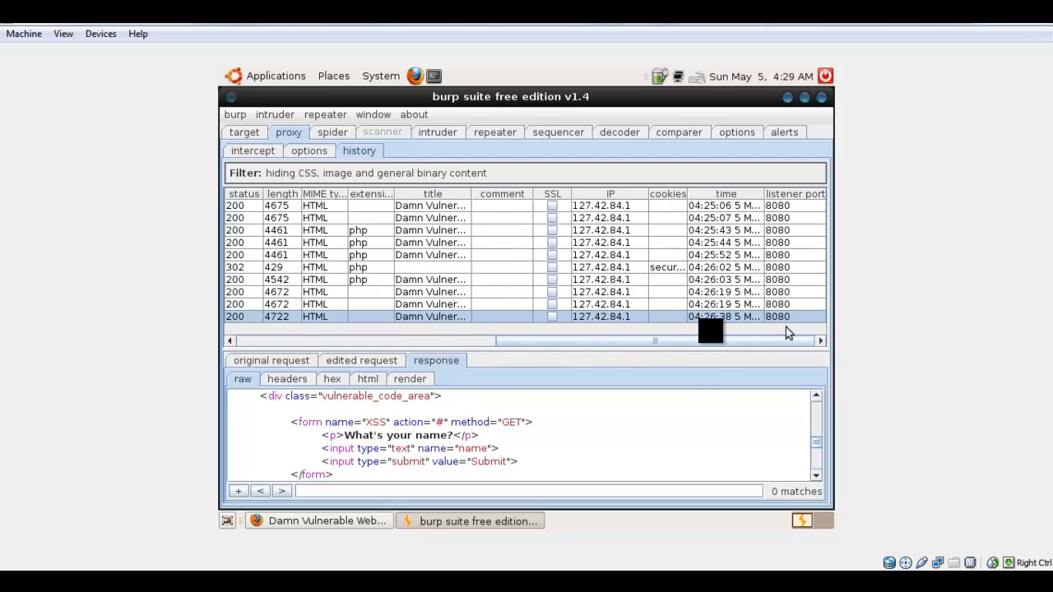
pyautogui.moveTo(703, 339); pyautogui.dragTo(399, 366)
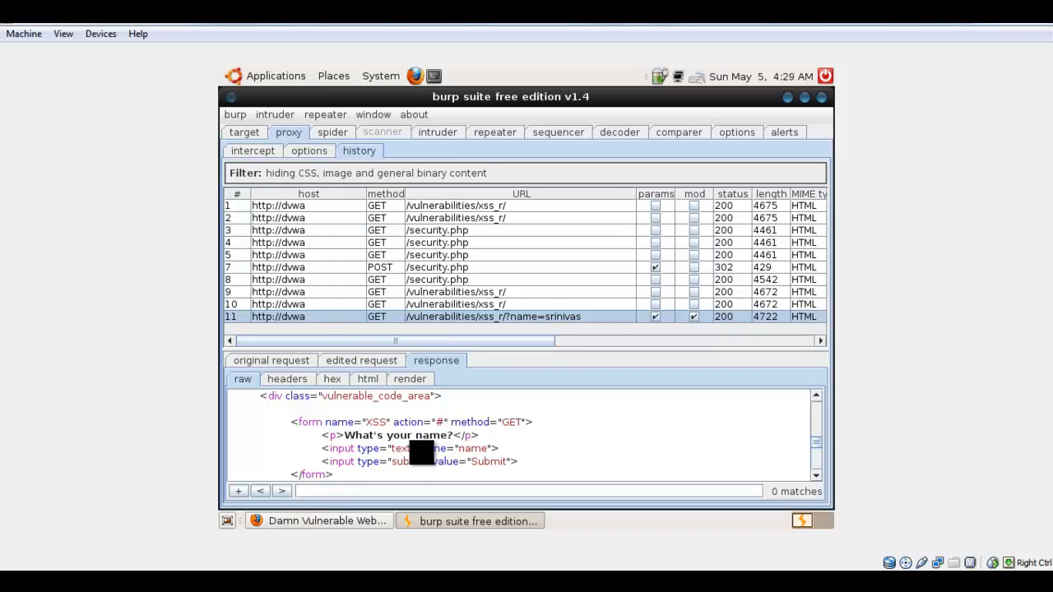